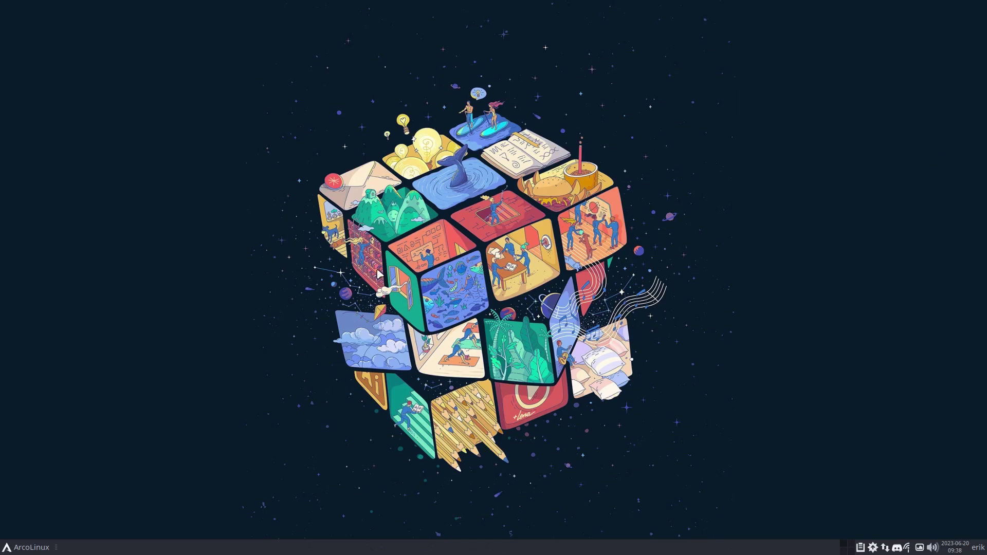
Run sofirem from a terminal, authenticate with the account password, and search the launcher for 'sofi'
{"action": "key", "text": "ctrl+alt+t"}
{"action": "key", "text": "Return"}
{"action": "key", "text": "Return"}
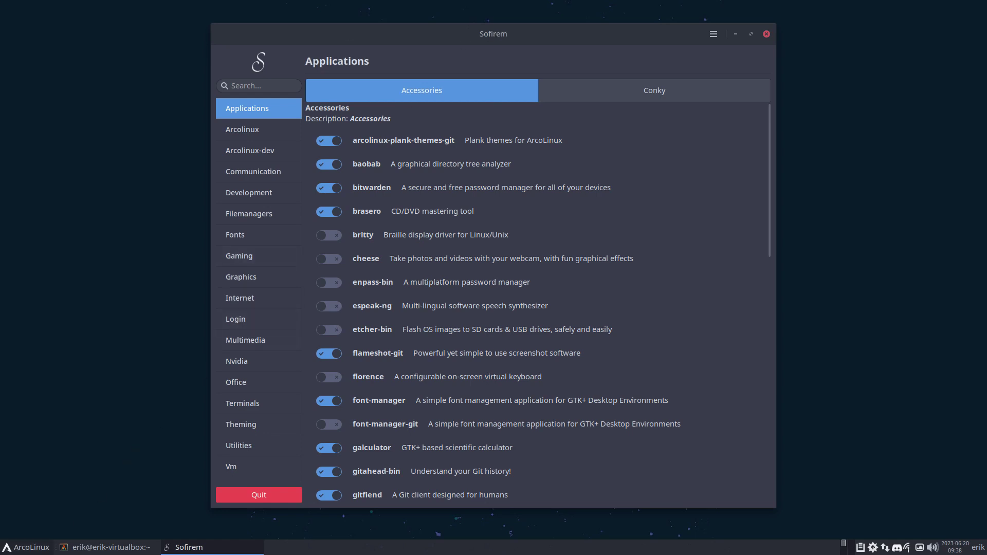
{"action": "left_click", "coordinate": [7, 547]}
{"action": "type", "text": "sofi"}
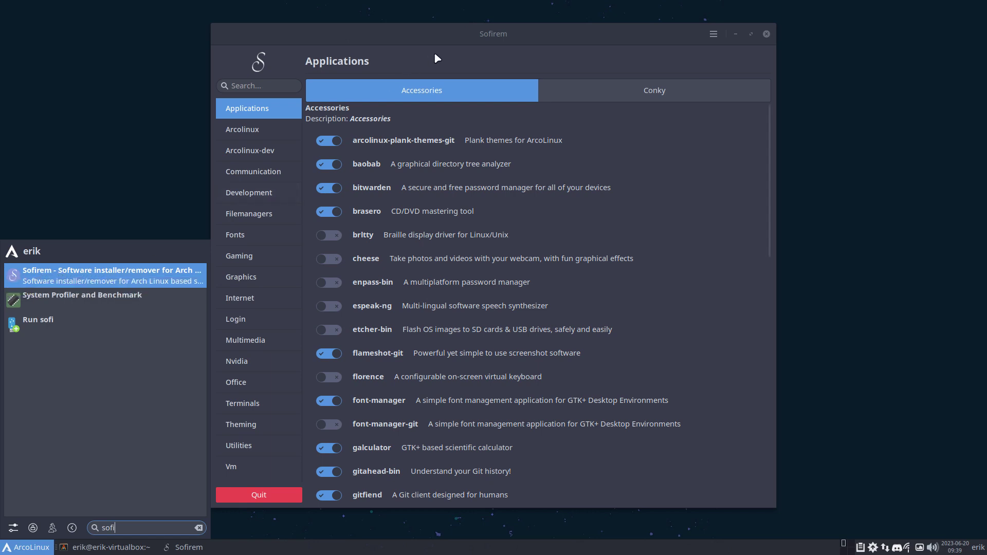
Dismiss the launcher search by focusing the Sofirem window
{"action": "left_click", "coordinate": [474, 42]}
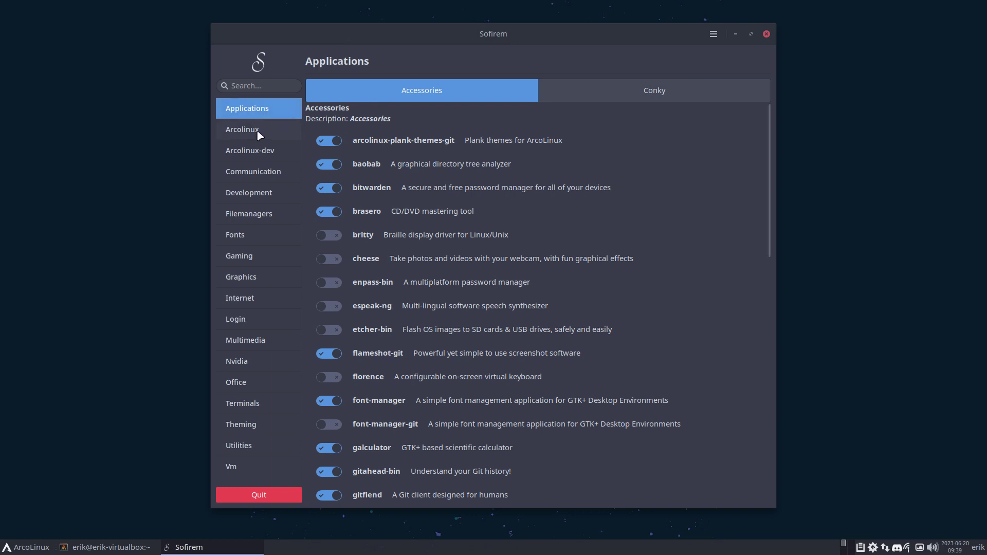
Browse Communication, then try installing code from Development and dismiss its visual-studio-code-bin conflict report
{"action": "left_click", "coordinate": [273, 173]}
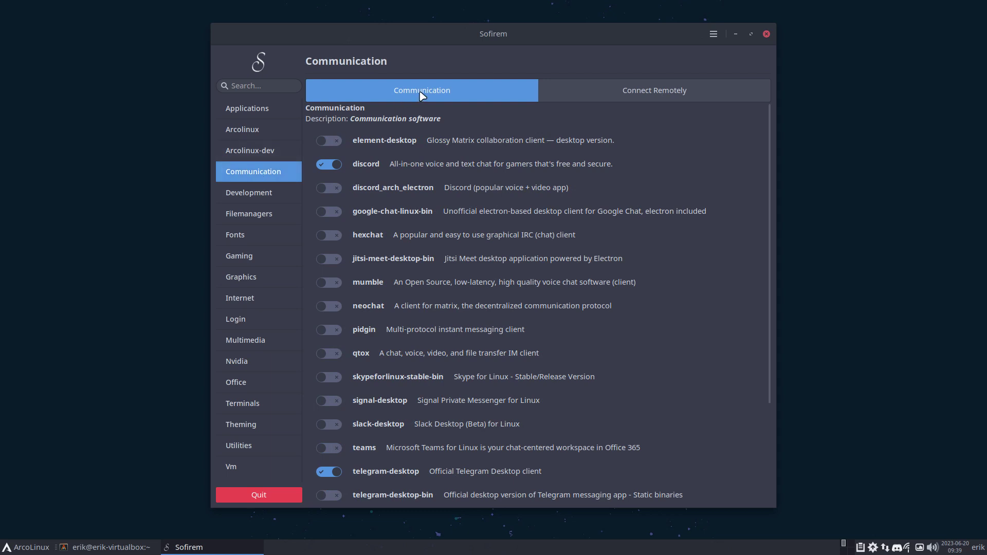
{"action": "left_click", "coordinate": [681, 95]}
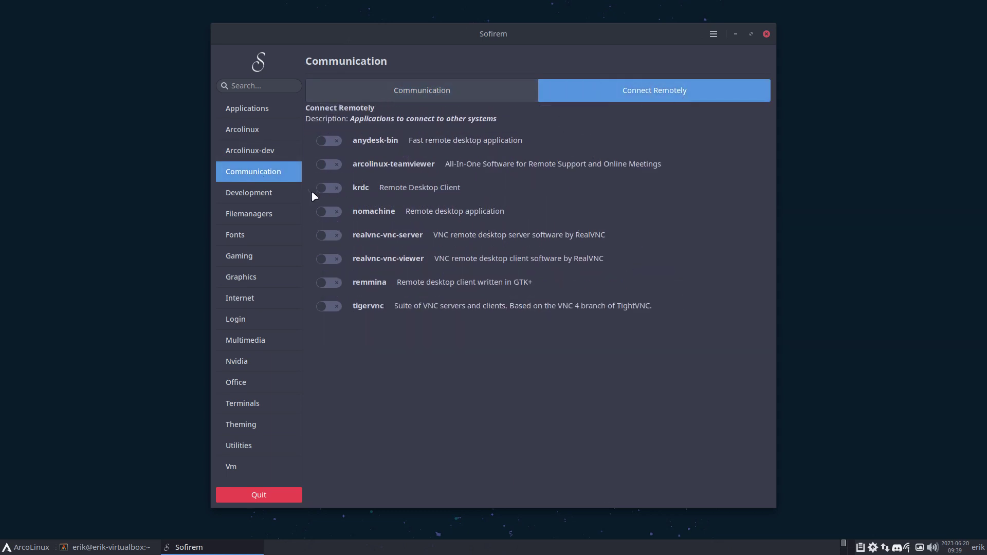
{"action": "left_click", "coordinate": [259, 200]}
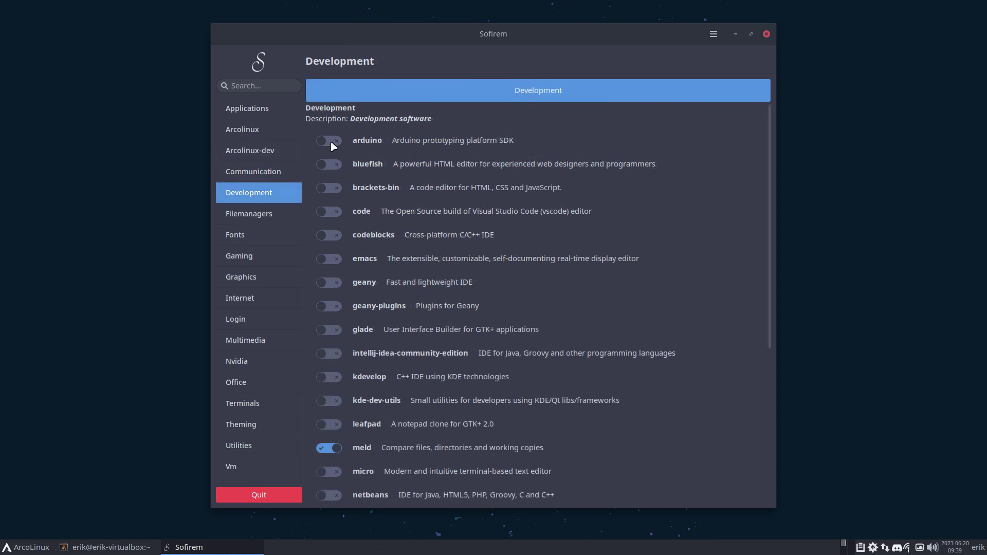
{"action": "left_click", "coordinate": [329, 211]}
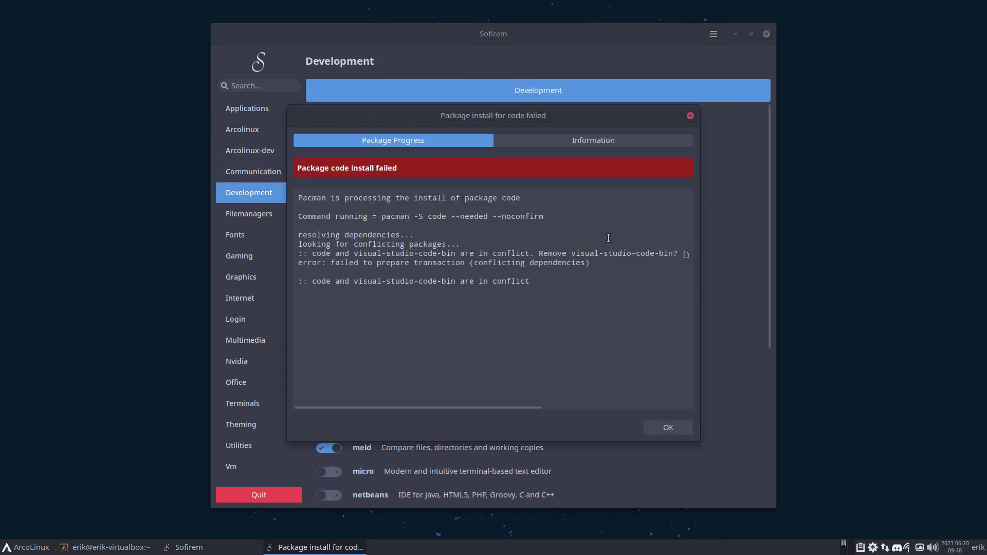
{"action": "left_click_drag", "start_coordinate": [571, 253], "coordinate": [673, 253]}
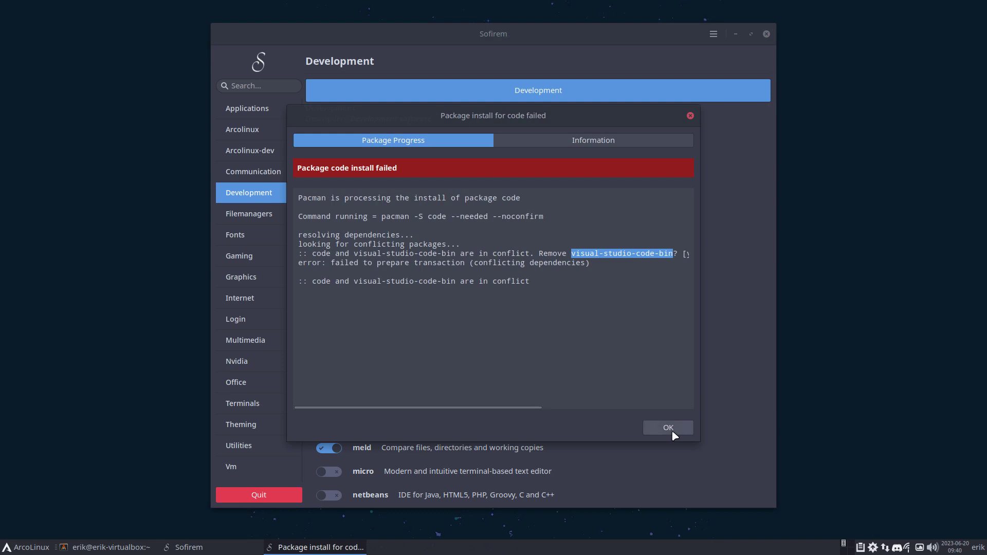
{"action": "left_click", "coordinate": [673, 427]}
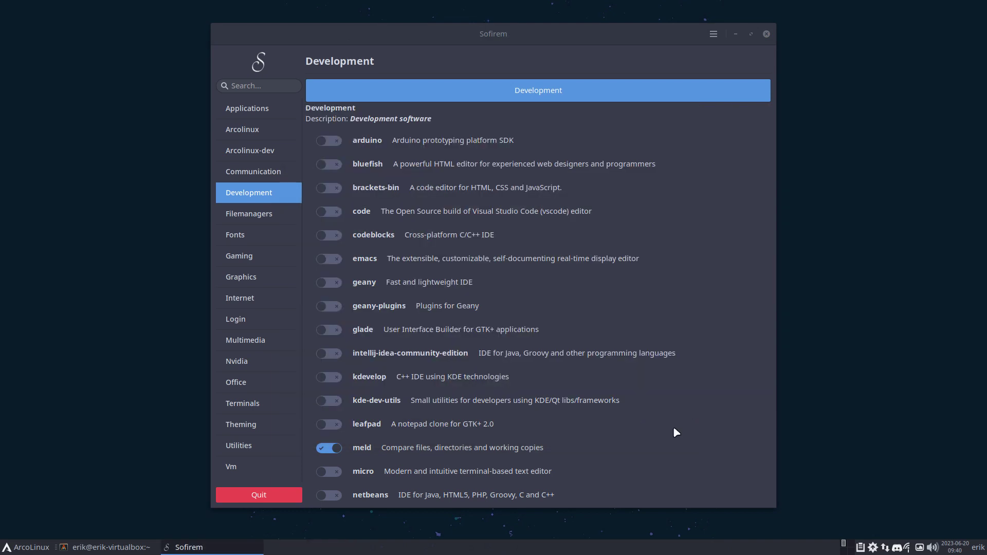
{"action": "key", "text": "super"}
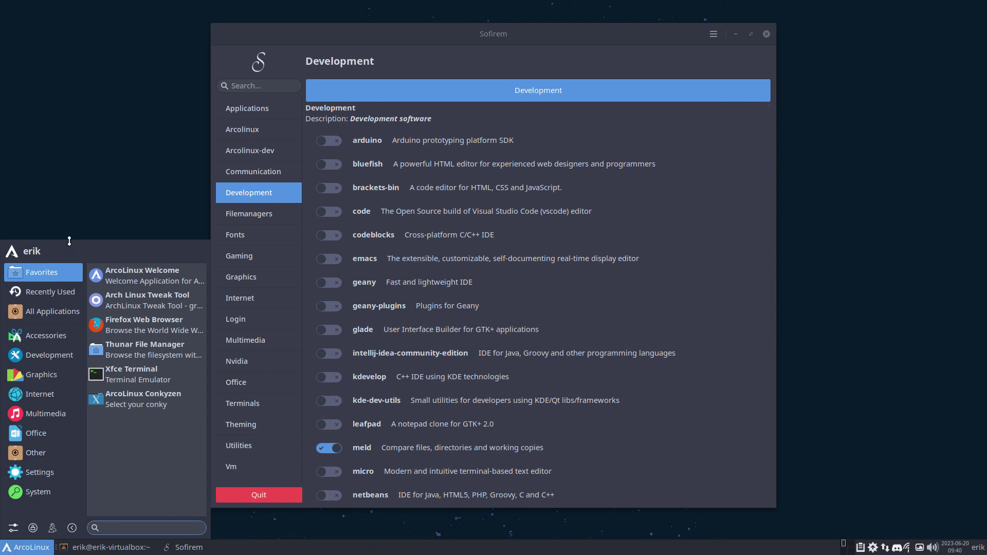
{"action": "left_click", "coordinate": [116, 196]}
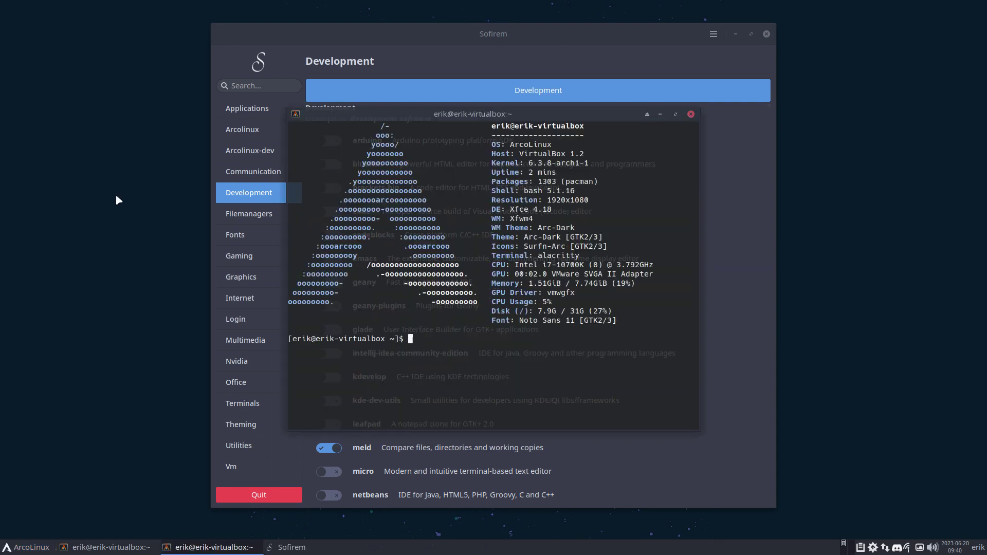
{"action": "type", "text": "duf"}
{"action": "key", "text": "Return"}
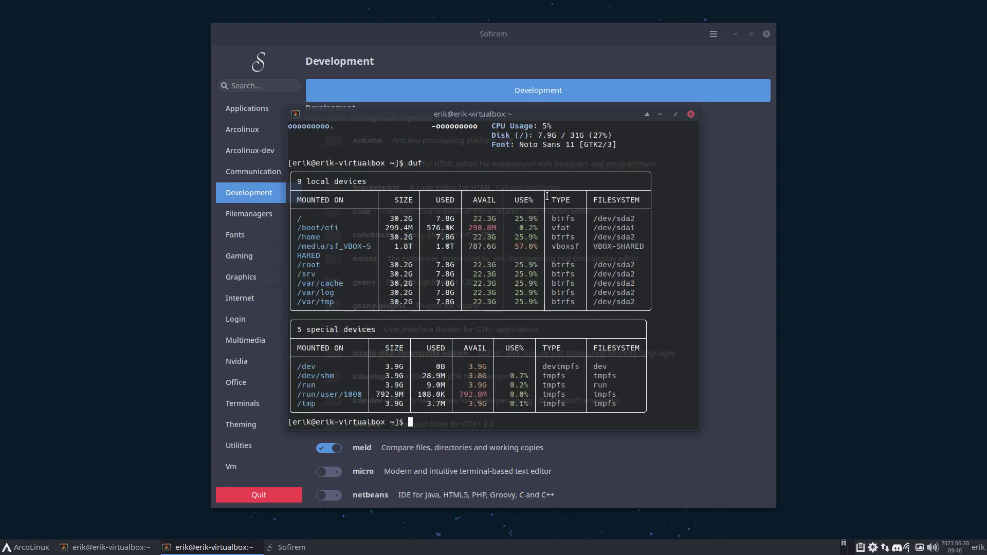
{"action": "left_click_drag", "start_coordinate": [551, 218], "coordinate": [575, 219]}
{"action": "left_click", "coordinate": [692, 114]}
{"action": "left_click", "coordinate": [27, 547]}
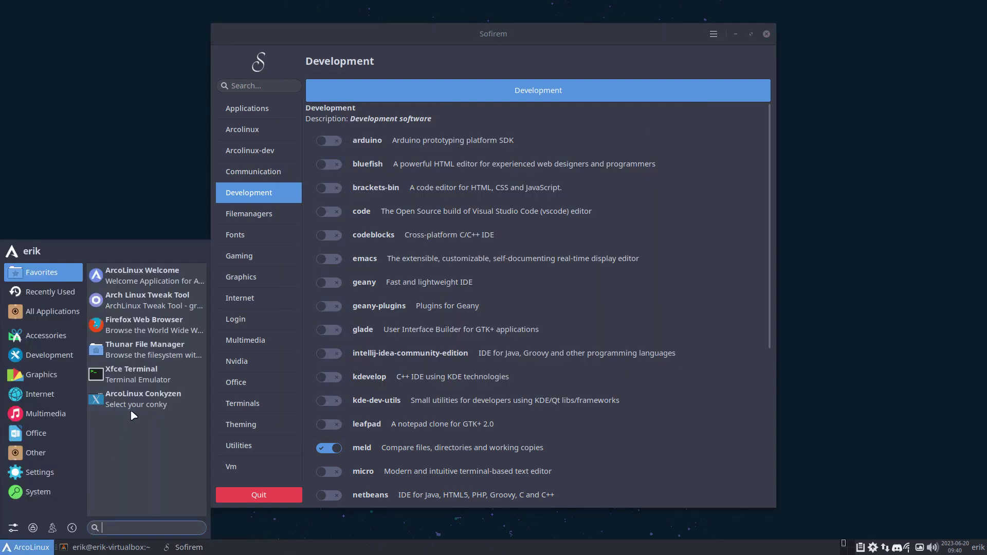
{"action": "left_click", "coordinate": [149, 352]}
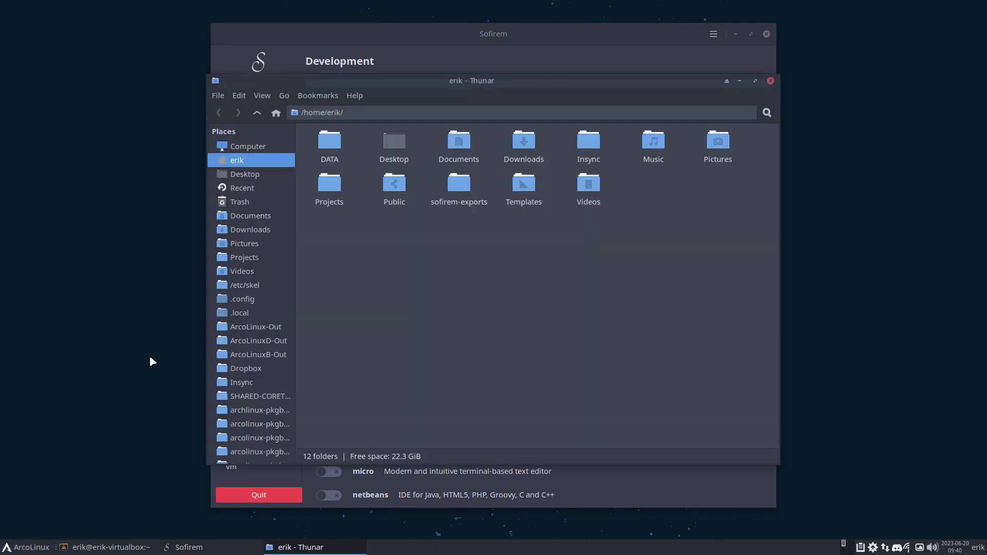
{"action": "double_click", "coordinate": [320, 151]}
{"action": "double_click", "coordinate": [331, 150]}
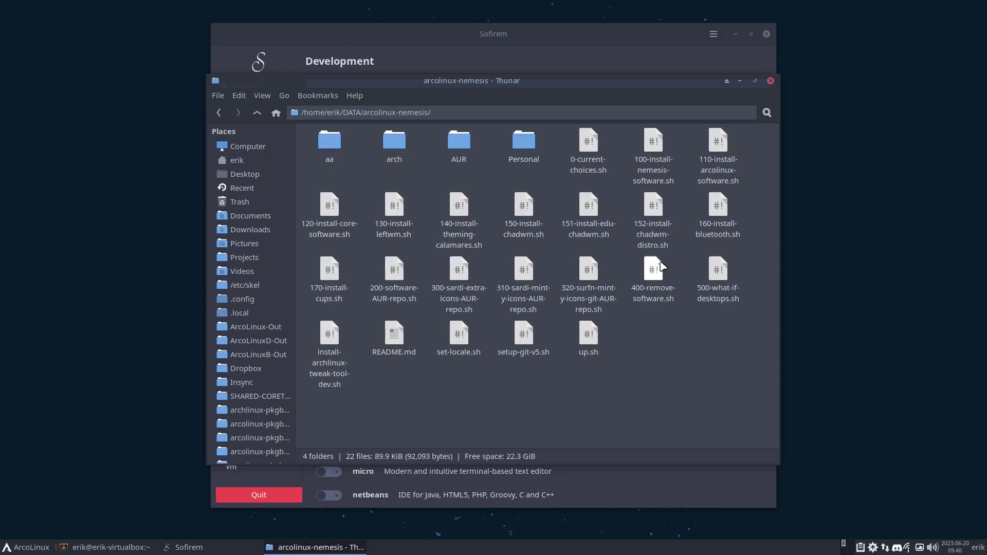
{"action": "left_click", "coordinate": [653, 277]}
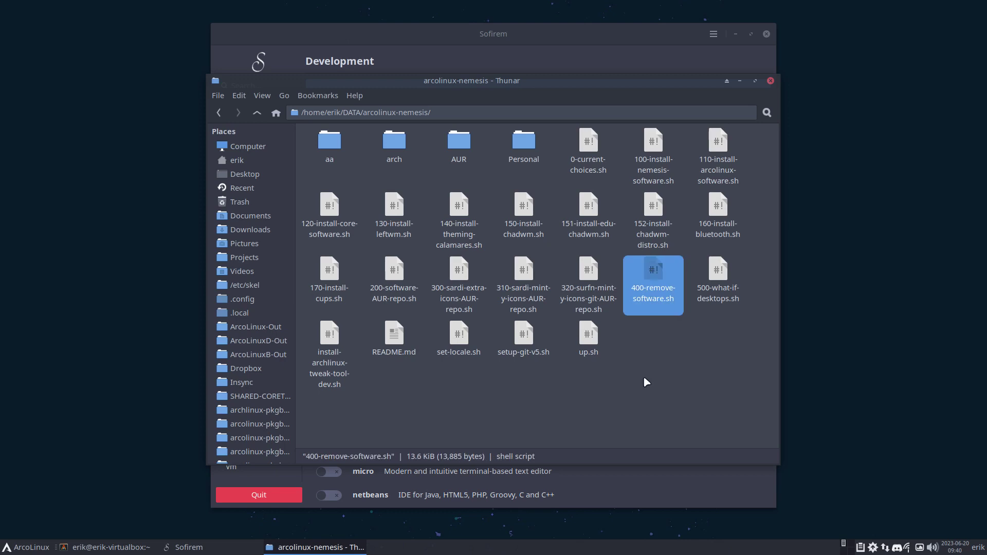
{"action": "left_click", "coordinate": [652, 165]}
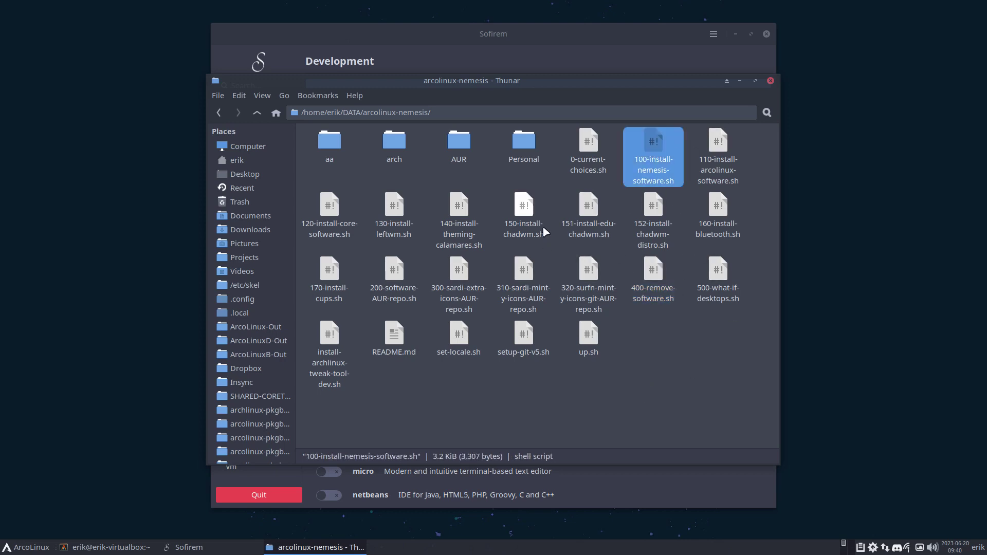
{"action": "double_click", "coordinate": [527, 147]}
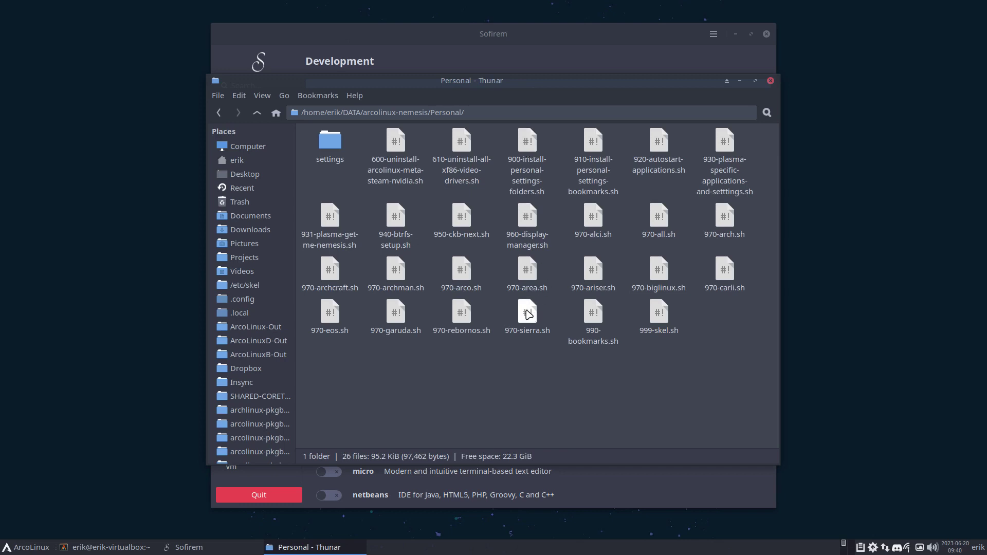
{"action": "left_click", "coordinate": [465, 314]}
{"action": "left_click", "coordinate": [388, 319]}
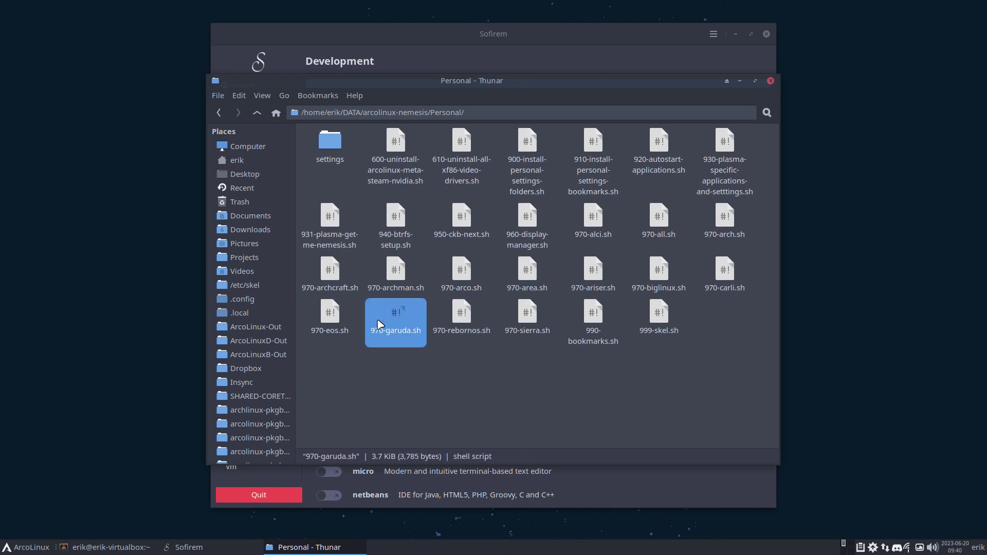
{"action": "left_click", "coordinate": [321, 316]}
{"action": "left_click", "coordinate": [660, 273]}
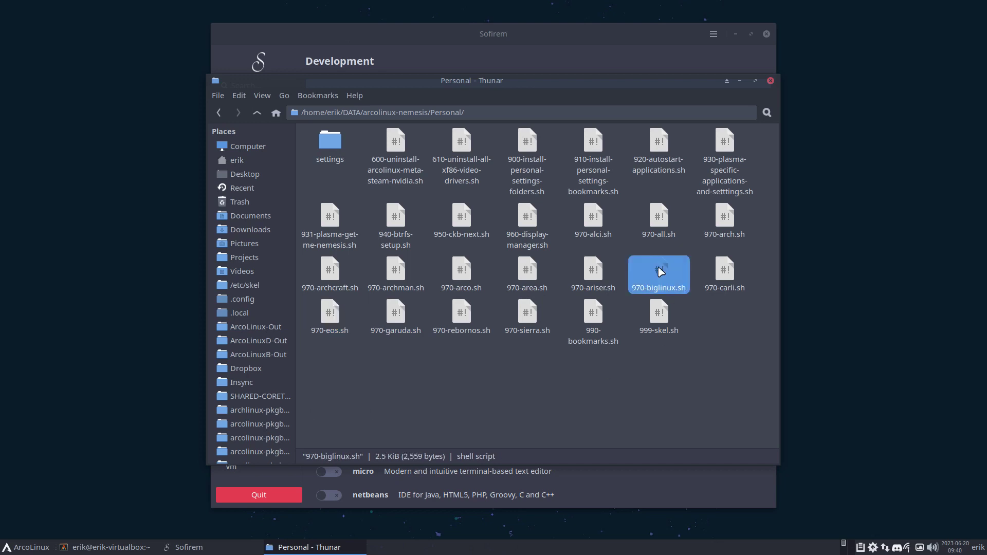
{"action": "left_click", "coordinate": [396, 271]}
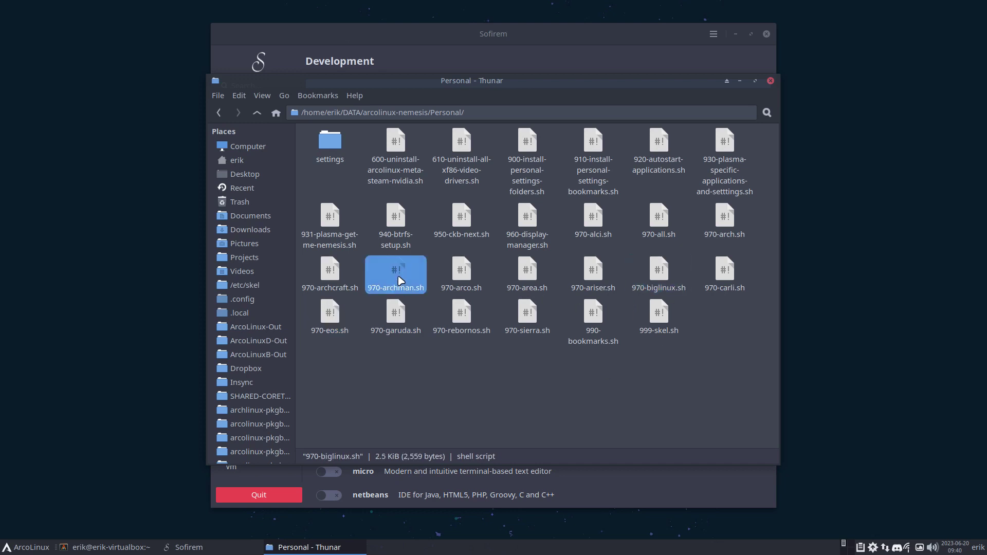
{"action": "left_click", "coordinate": [769, 81]}
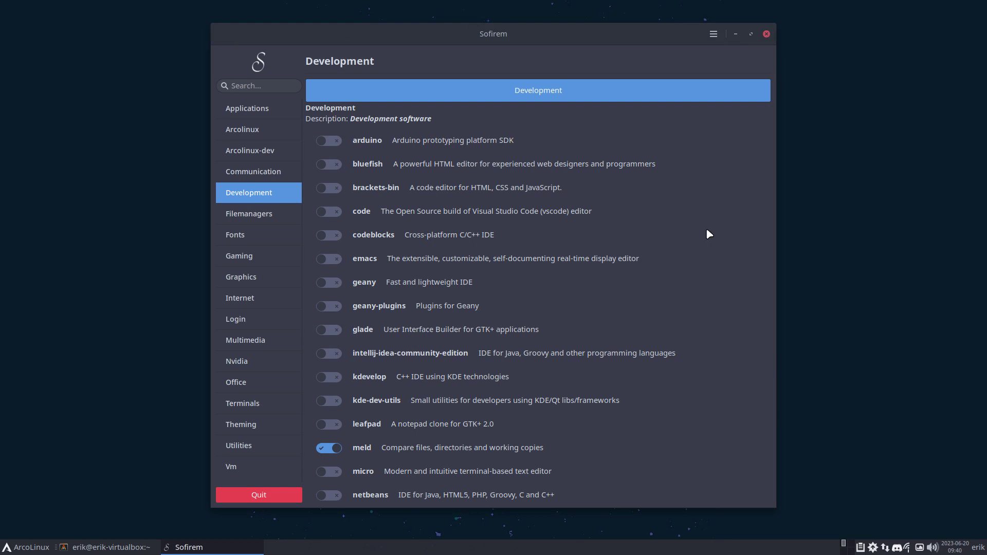
Install arcolinux-arc-numix-git from Arcolinux > Arc Theming and acknowledge the completion report
{"action": "left_click", "coordinate": [268, 211]}
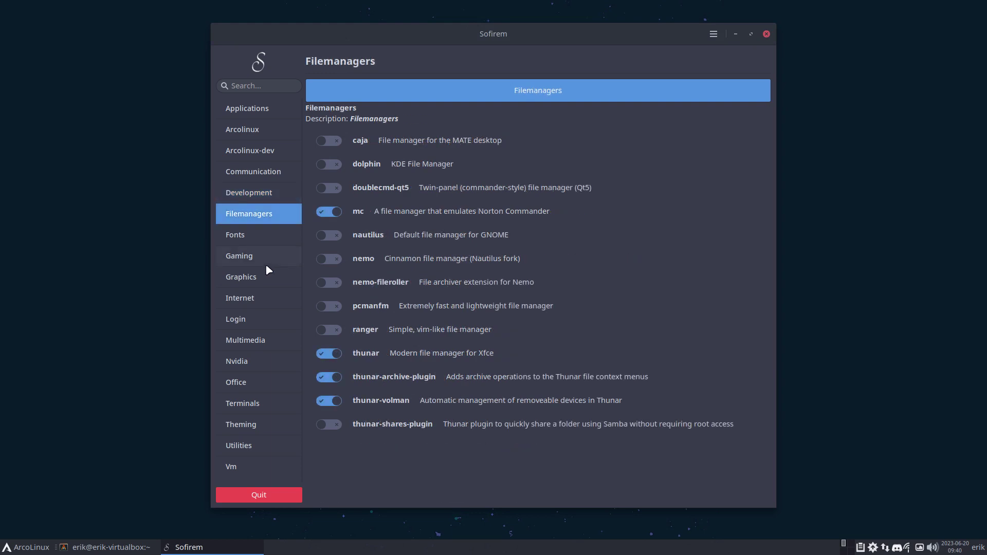
{"action": "left_click", "coordinate": [260, 133]}
{"action": "left_click", "coordinate": [474, 89]}
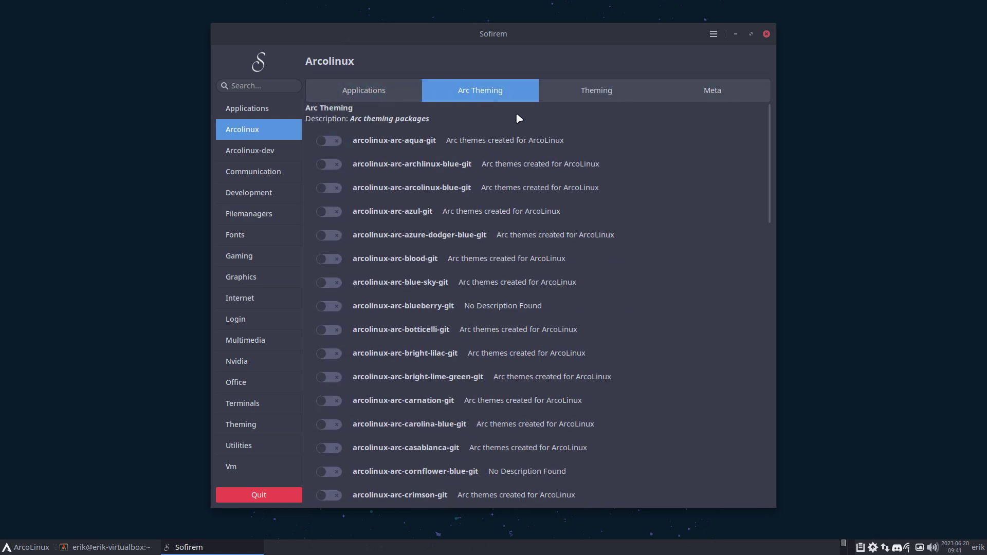
{"action": "scroll", "coordinate": [463, 232], "scroll_direction": "down", "scroll_amount": 6}
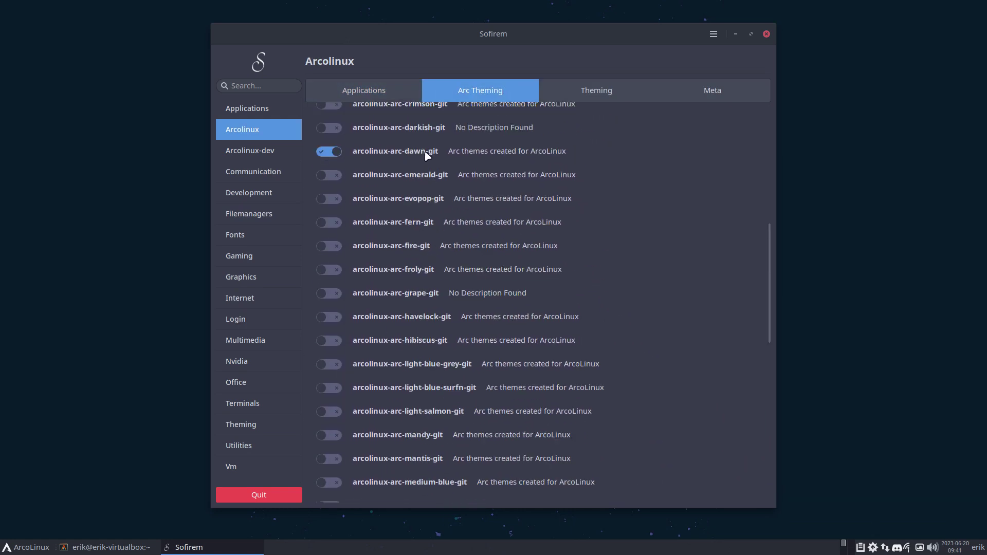
{"action": "scroll", "coordinate": [426, 152], "scroll_direction": "down", "scroll_amount": 3}
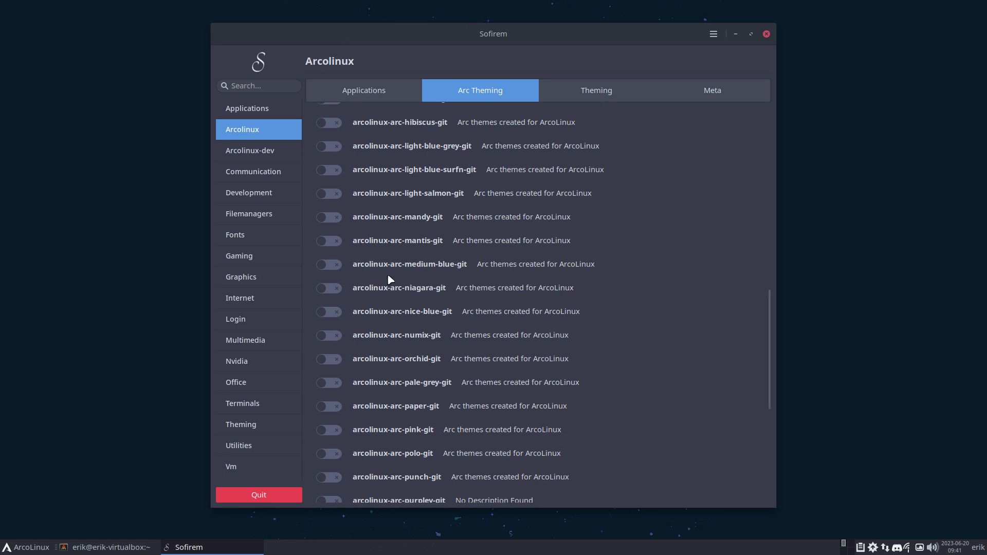
{"action": "left_click", "coordinate": [330, 339]}
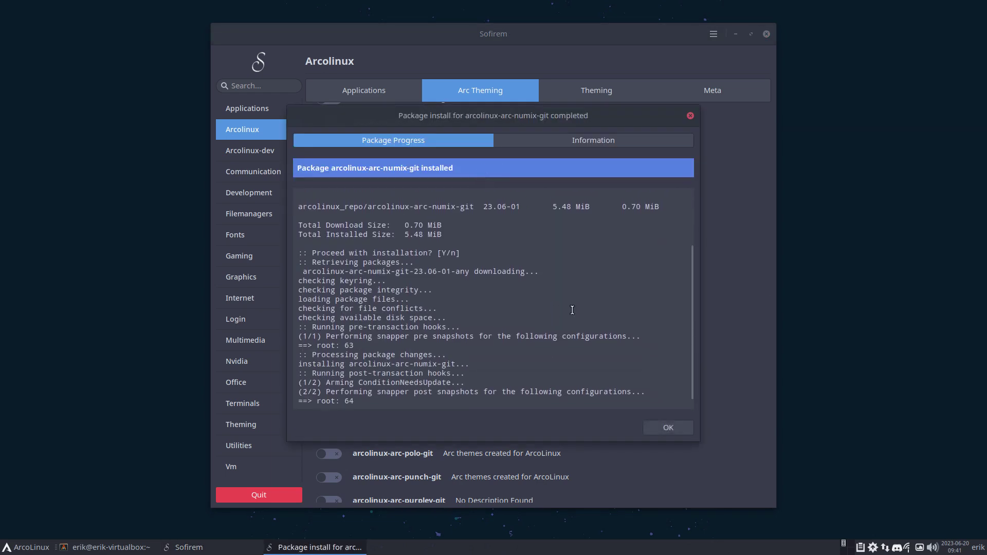
{"action": "left_click", "coordinate": [670, 430]}
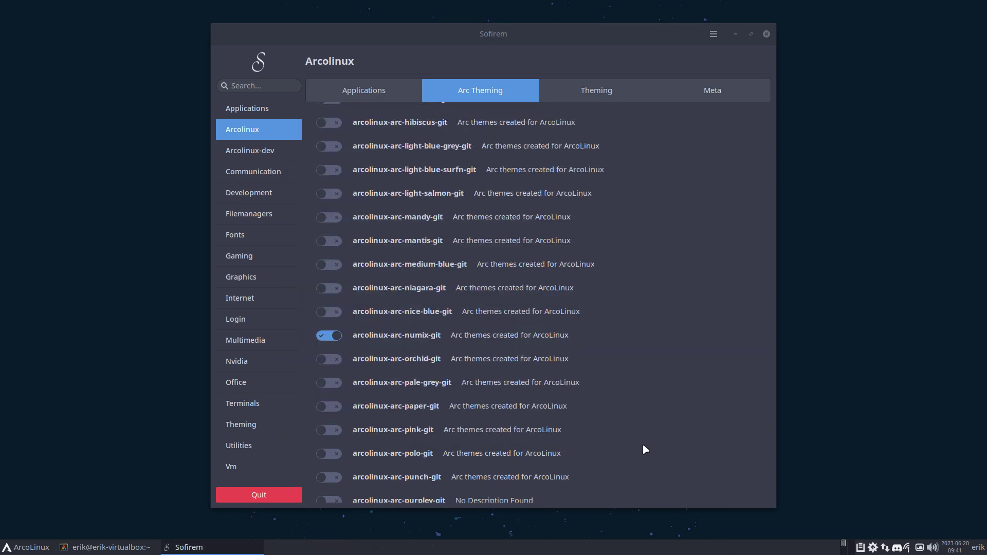
Quit Sofirem, then apply the Arc-Numix-Dark style and Numix Circle Arc icons in Appearance
{"action": "left_click", "coordinate": [258, 497]}
{"action": "left_click", "coordinate": [25, 546]}
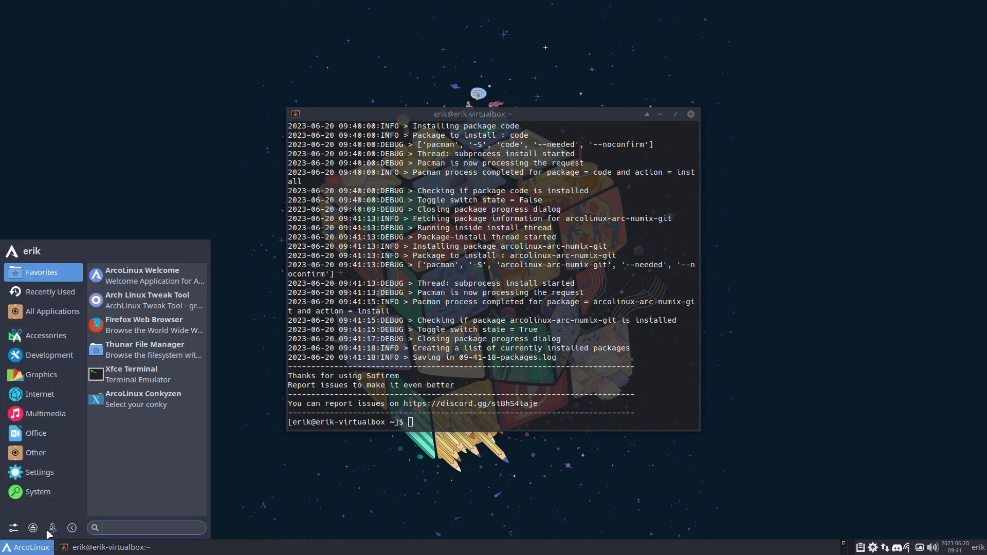
{"action": "left_click", "coordinate": [20, 528]}
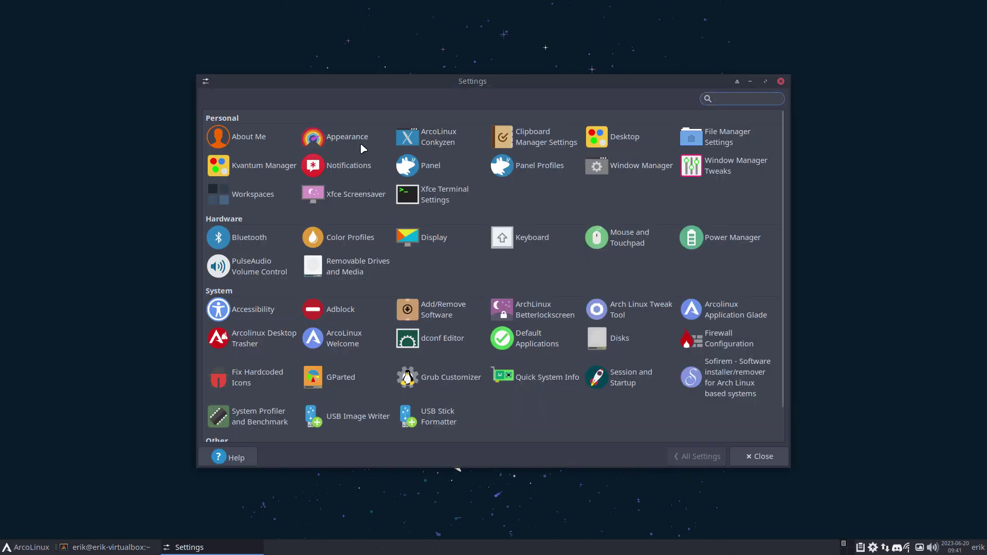
{"action": "left_click", "coordinate": [346, 136]}
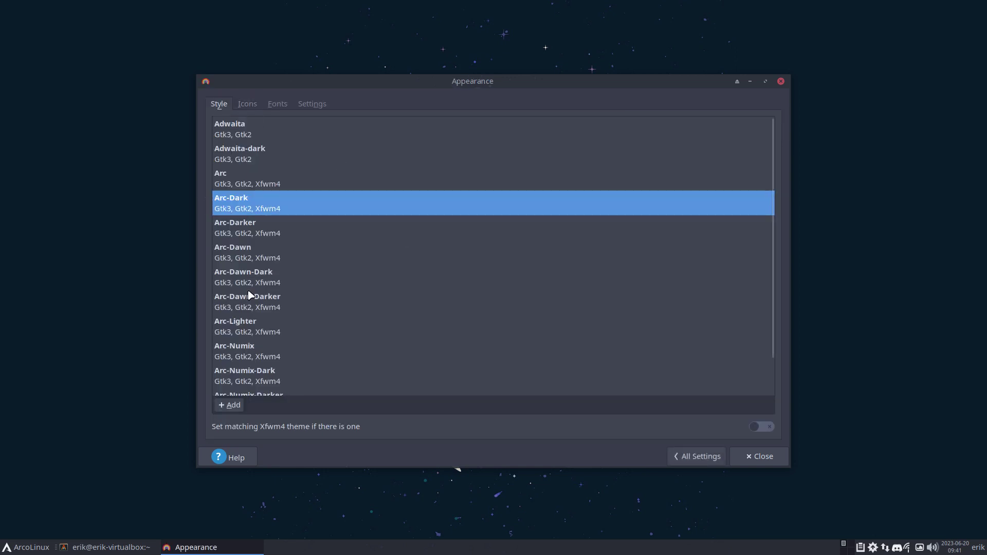
{"action": "left_click", "coordinate": [248, 378]}
{"action": "left_click", "coordinate": [247, 104]}
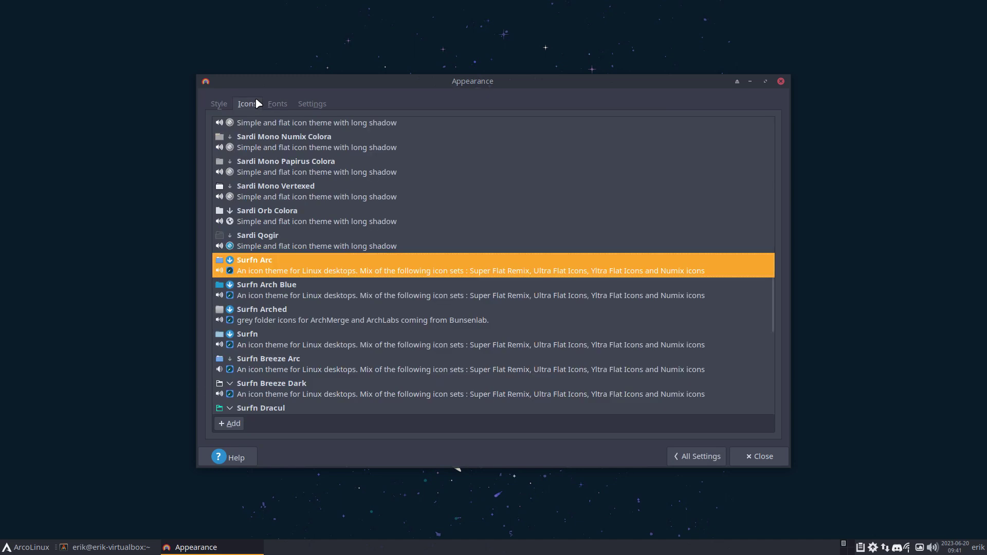
{"action": "scroll", "coordinate": [260, 232], "scroll_direction": "up", "scroll_amount": 15}
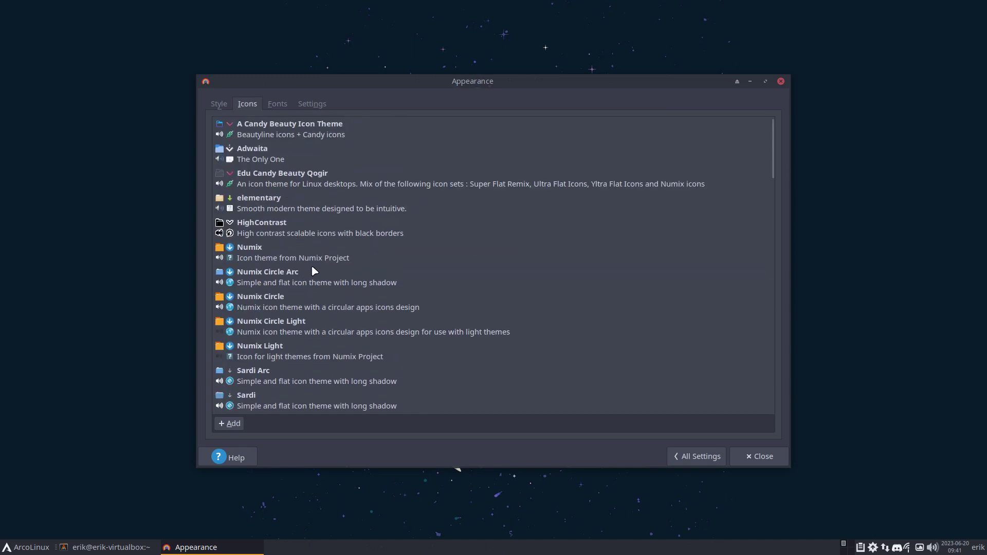
{"action": "left_click", "coordinate": [324, 282]}
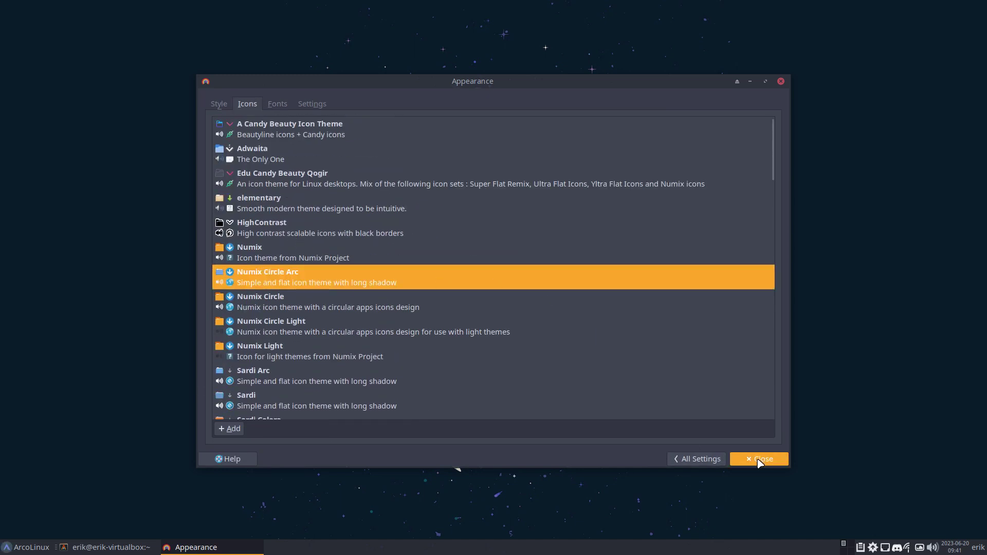
{"action": "left_click", "coordinate": [758, 459]}
Open the file manager in the home folder and close it again
{"action": "left_click", "coordinate": [27, 546]}
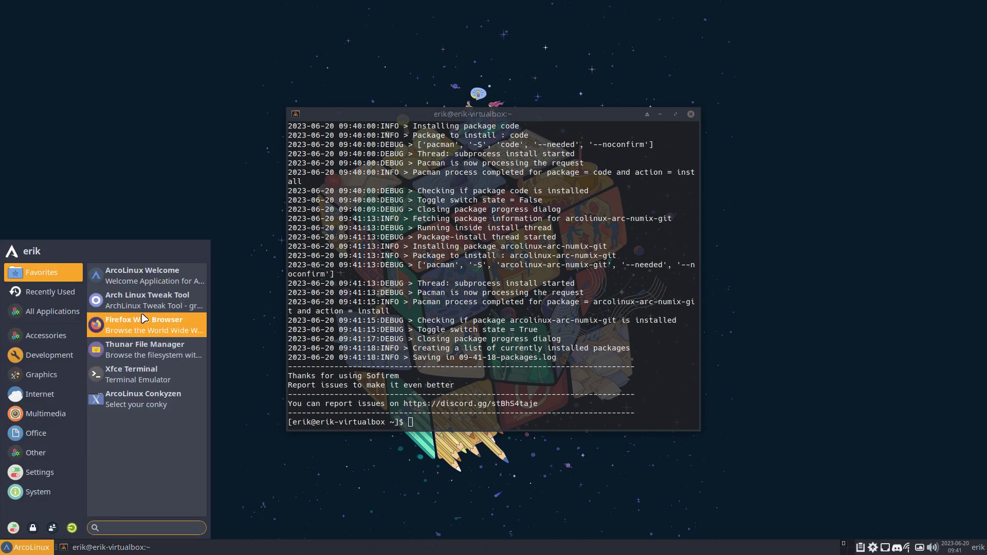
{"action": "left_click", "coordinate": [409, 422]}
{"action": "key", "text": "super+shift+Return"}
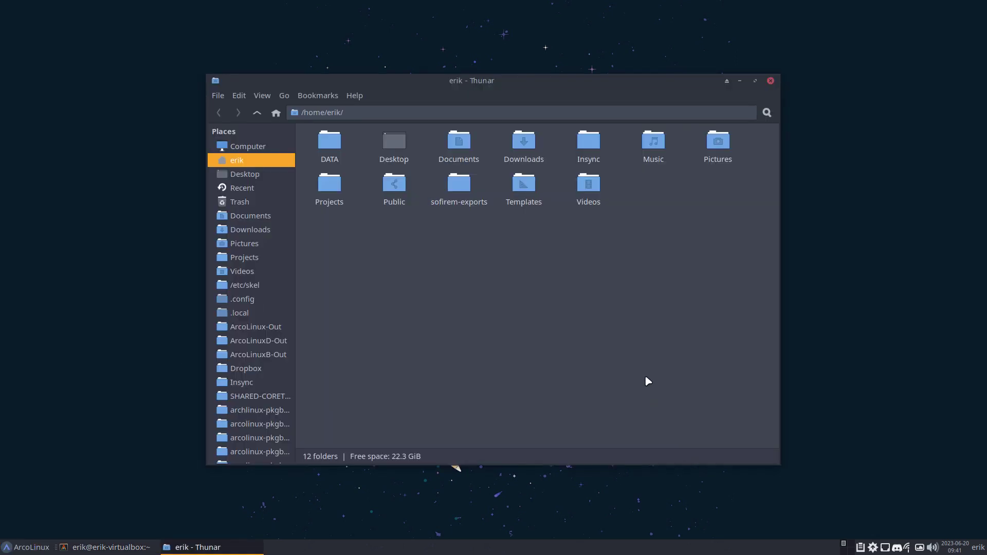
{"action": "left_click", "coordinate": [770, 81]}
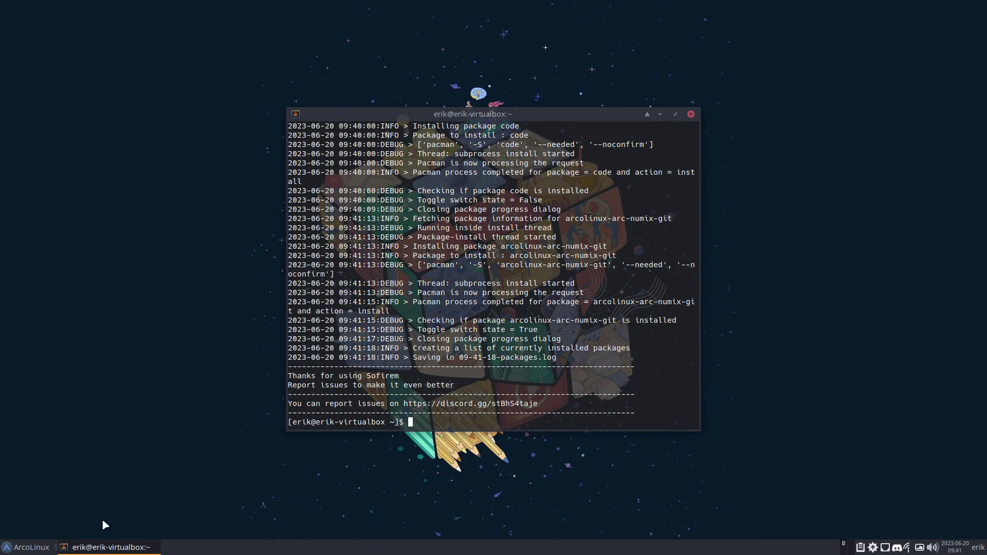
Try the Numix Circle Light and Numix Light icon themes, then settle on Sardi
{"action": "left_click", "coordinate": [28, 547]}
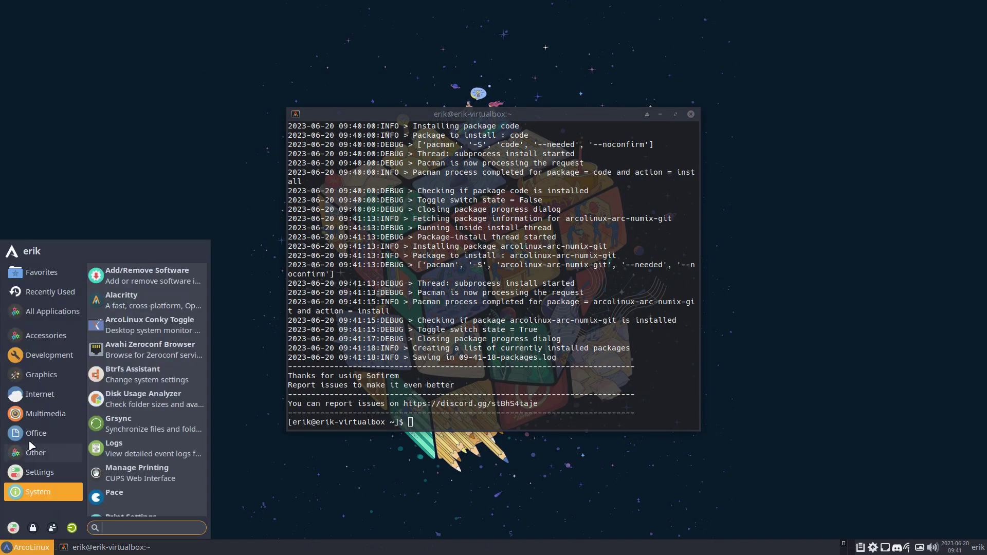
{"action": "left_click", "coordinate": [13, 528]}
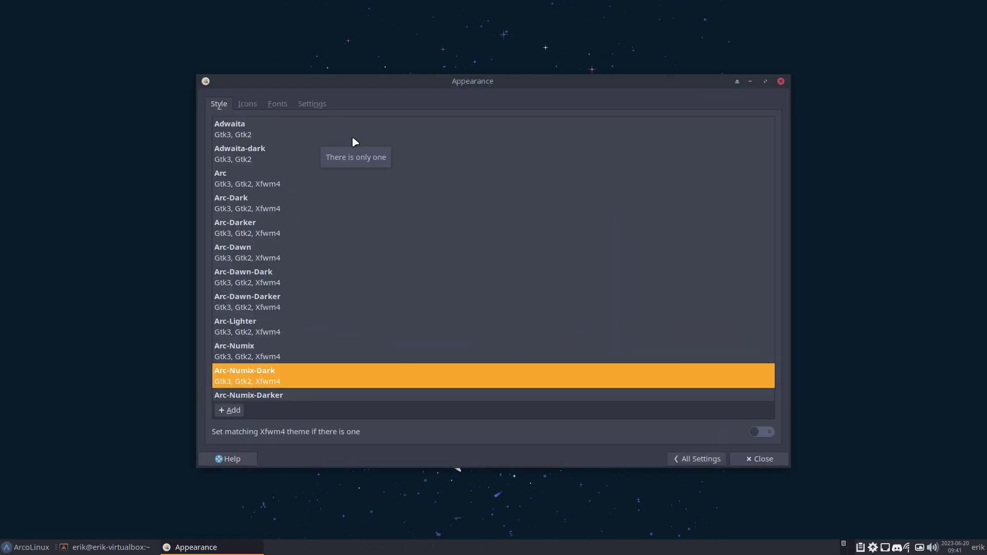
{"action": "left_click", "coordinate": [248, 105]}
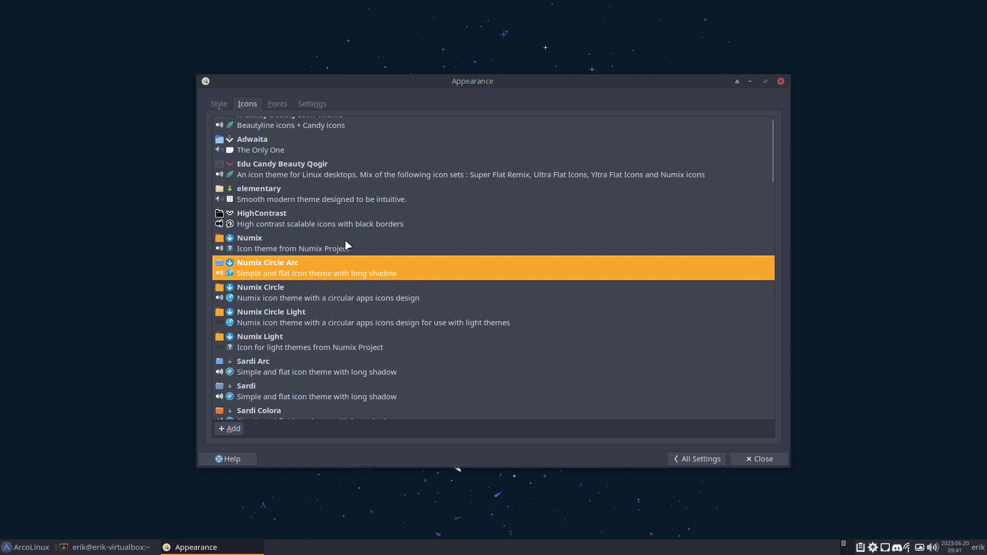
{"action": "left_click", "coordinate": [334, 317]}
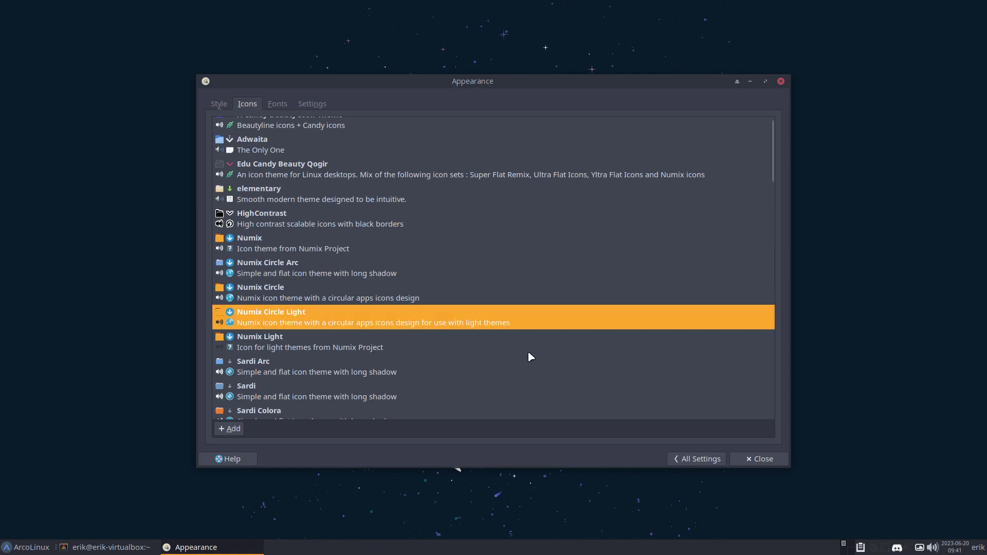
{"action": "left_click", "coordinate": [26, 548]}
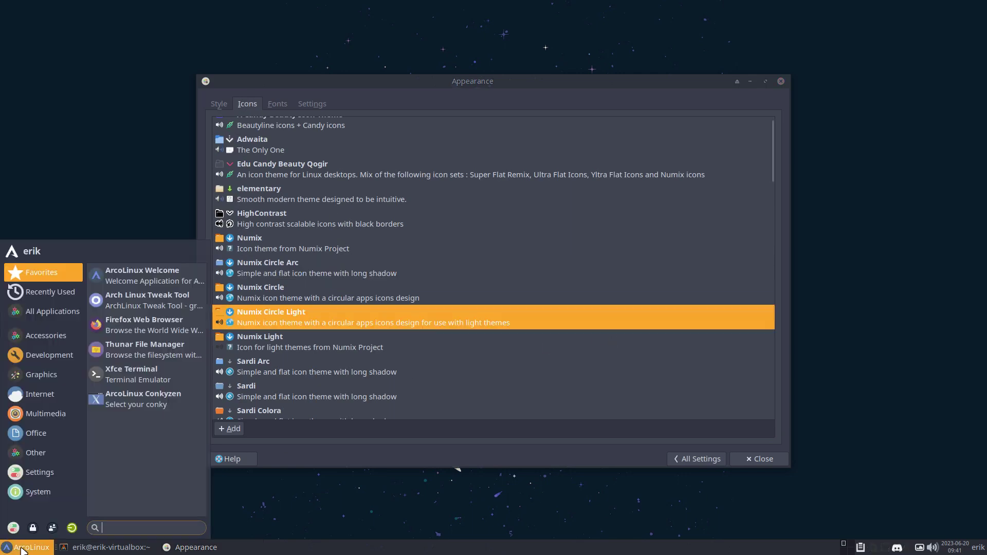
{"action": "left_click", "coordinate": [47, 453]}
{"action": "mouse_move", "coordinate": [46, 311]}
{"action": "left_click", "coordinate": [297, 353]}
{"action": "left_click", "coordinate": [10, 550]}
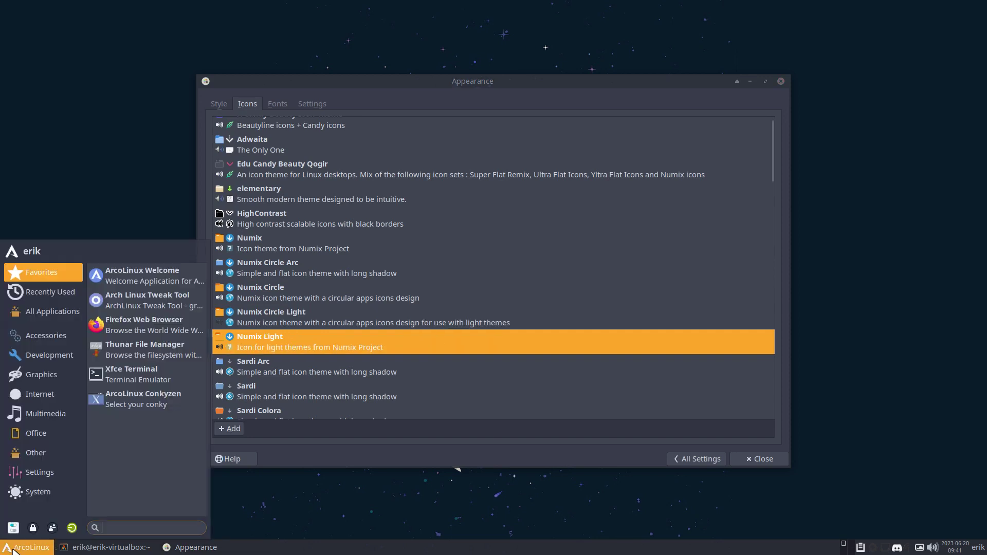
{"action": "left_click", "coordinate": [313, 389]}
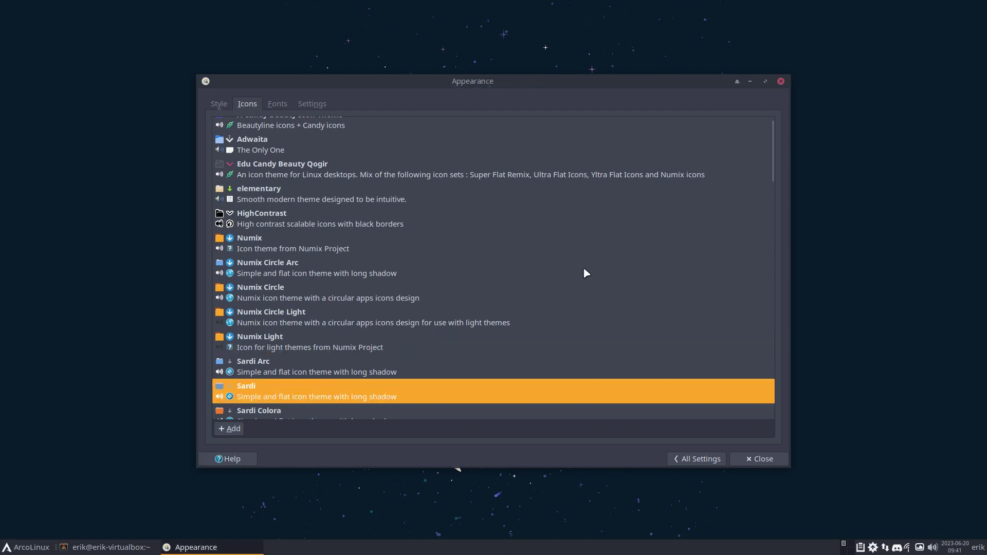
{"action": "left_click", "coordinate": [779, 82]}
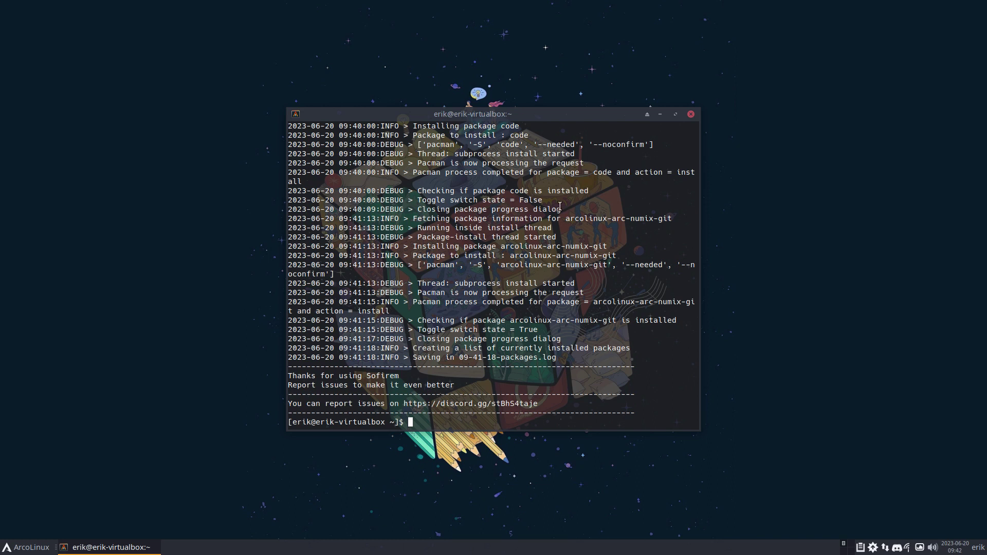
{"action": "scroll", "coordinate": [535, 418], "scroll_direction": "up", "scroll_amount": 3}
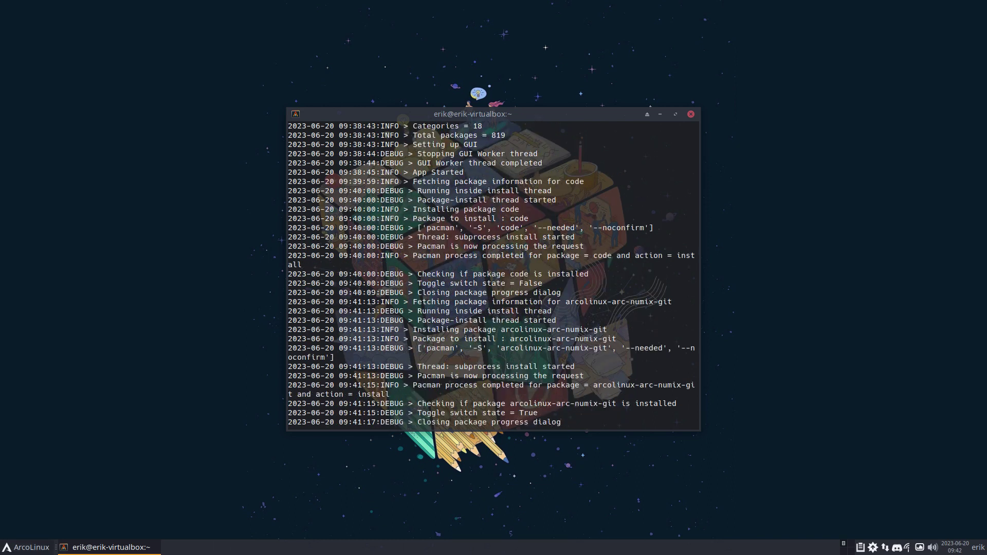
Relaunch Sofirem by searching 'sofr' in the Whisker menu and authenticate with the password
{"action": "left_click", "coordinate": [25, 548]}
{"action": "type", "text": "sofr"}
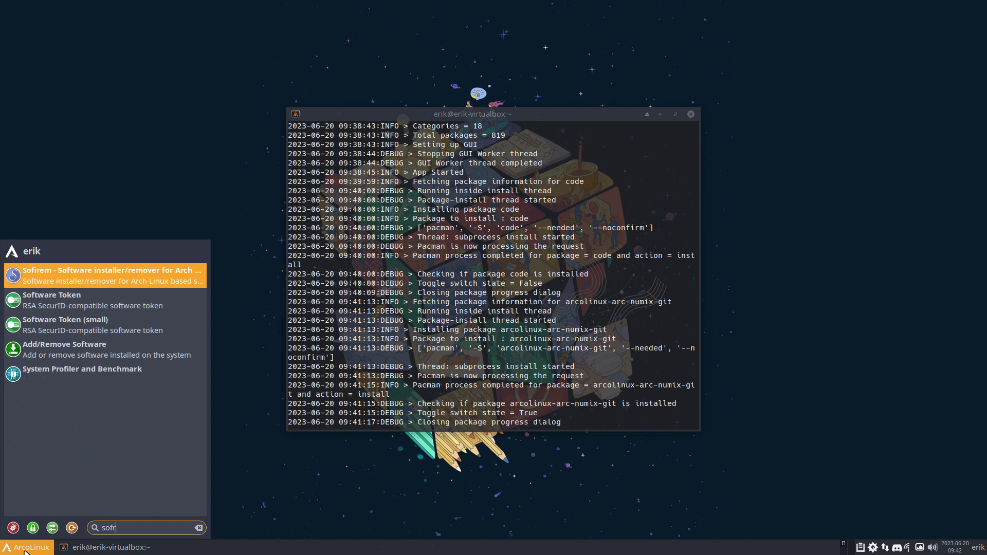
{"action": "key", "text": "Return"}
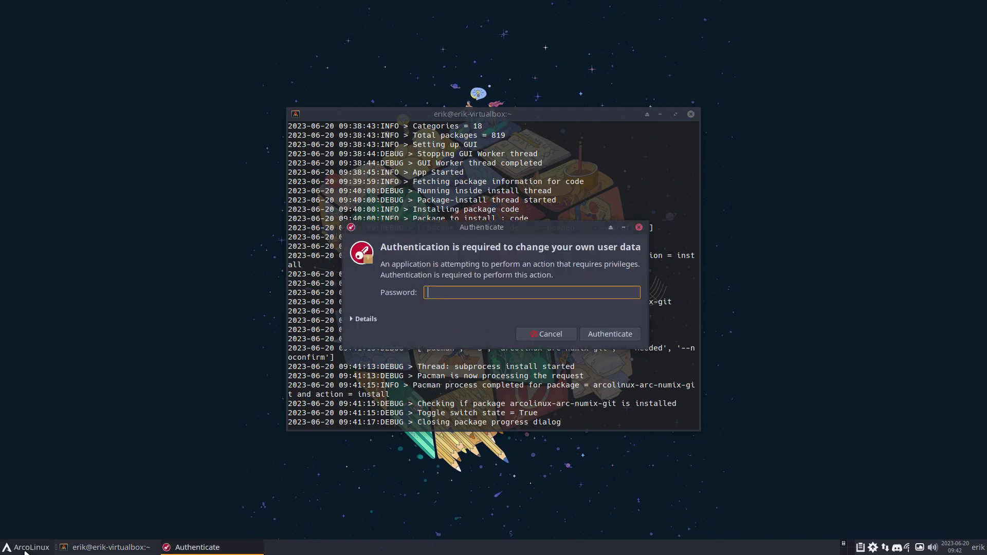
{"action": "key", "text": "Return"}
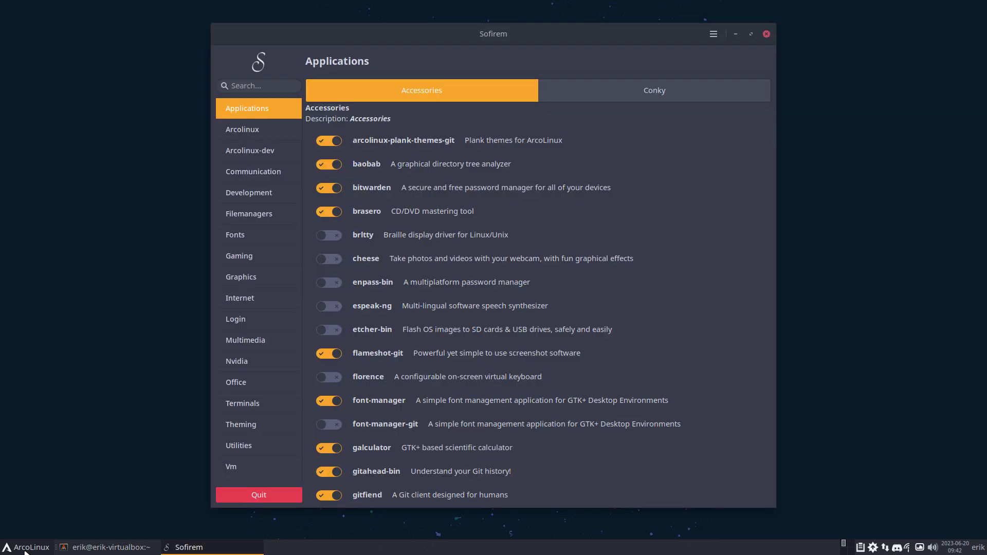
Turn on Display Package Version to see version numbers in the package list
{"action": "left_click", "coordinate": [711, 36]}
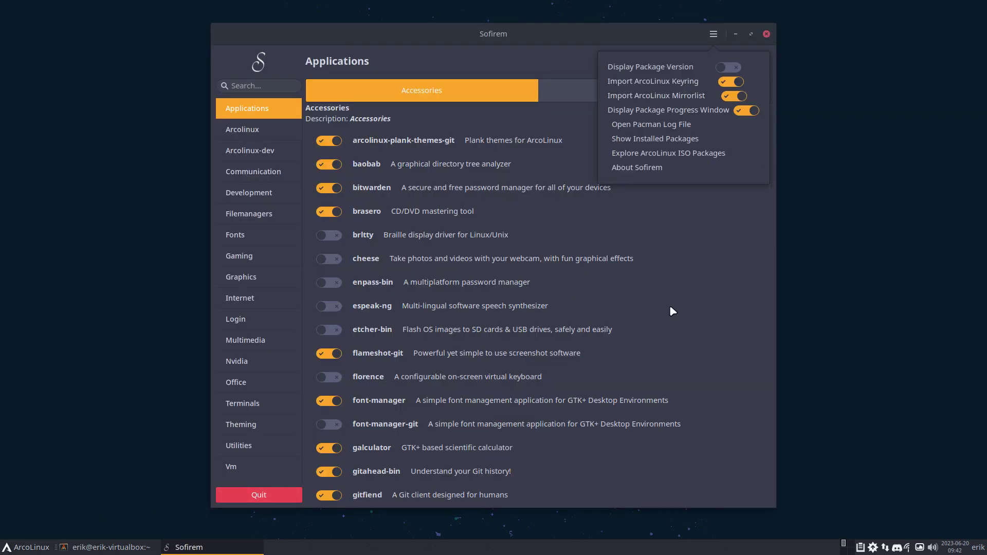
{"action": "left_click", "coordinate": [729, 68]}
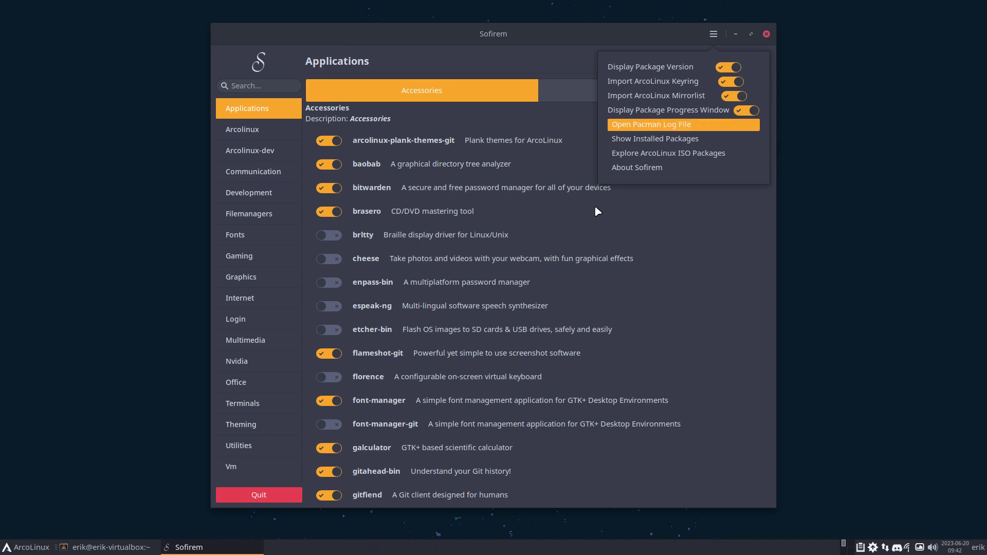
{"action": "left_click", "coordinate": [659, 277]}
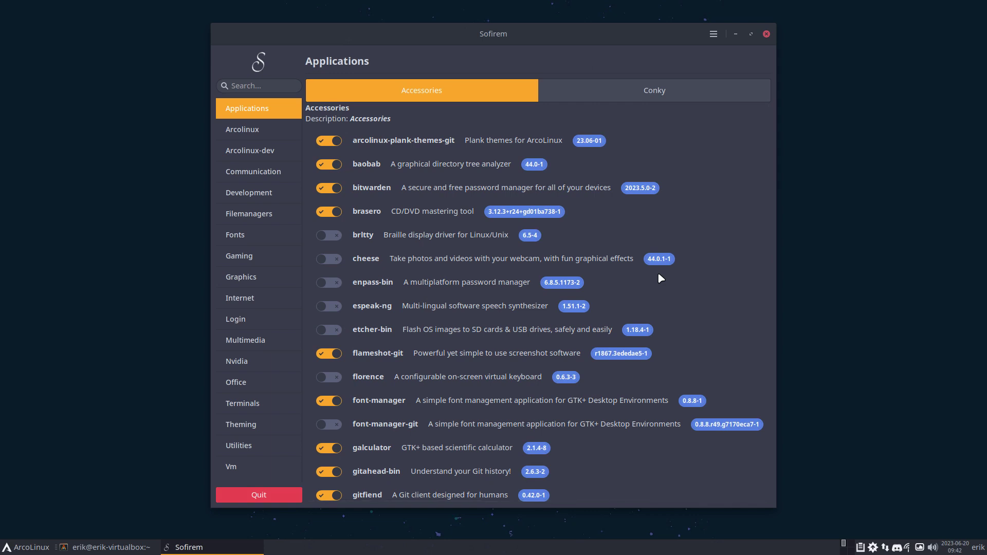
Turn Display Package Version off again and switch to the Arcolinux category
{"action": "left_click", "coordinate": [713, 34]}
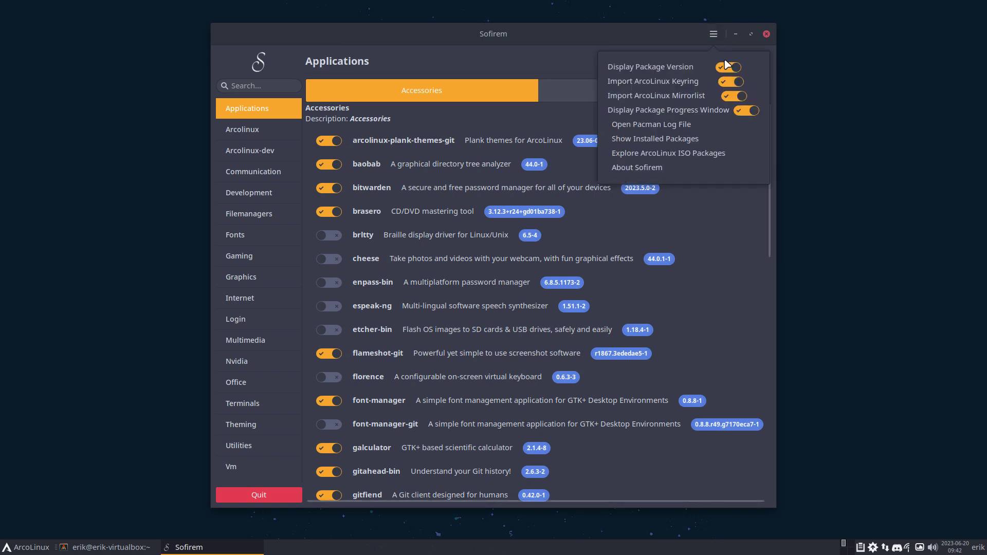
{"action": "left_click", "coordinate": [726, 67]}
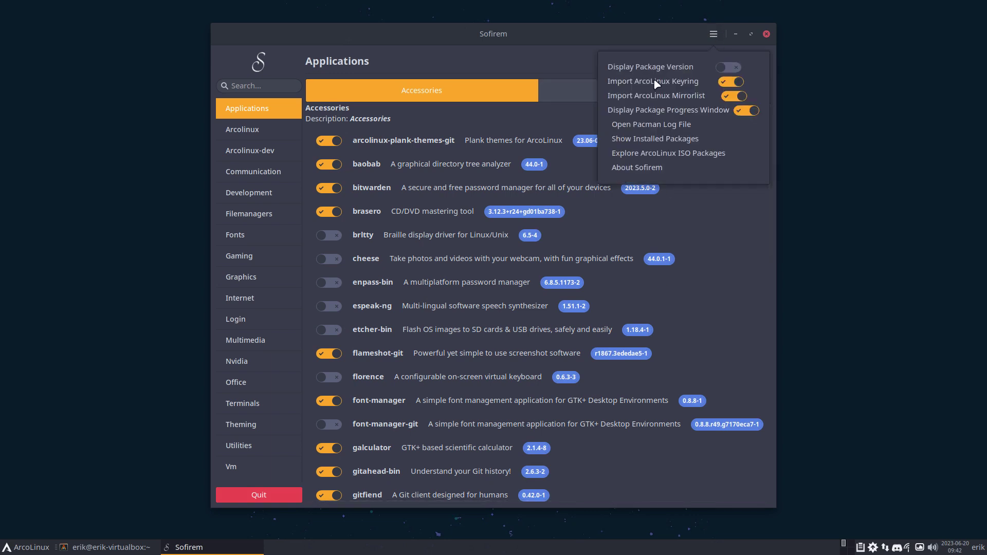
{"action": "key", "text": "Escape"}
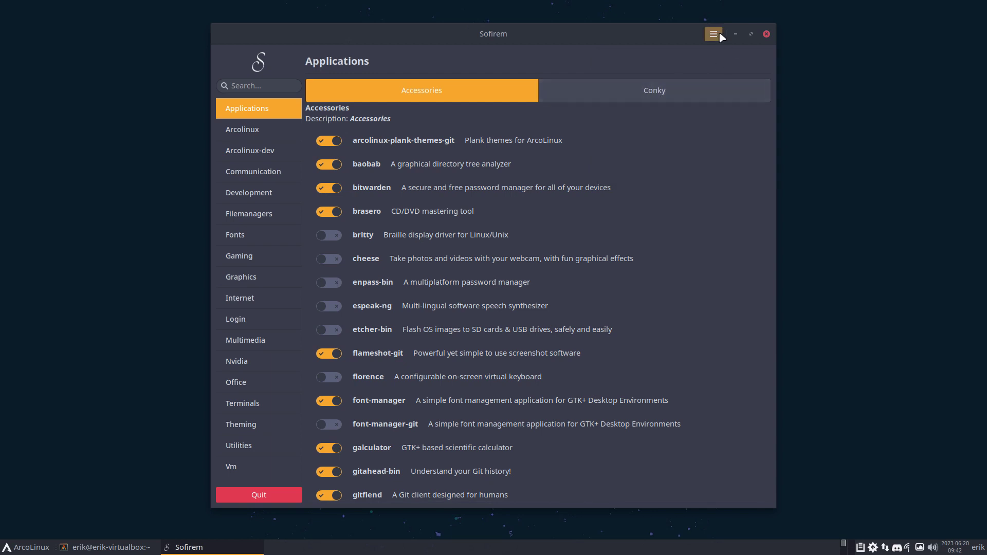
{"action": "left_click", "coordinate": [719, 35]}
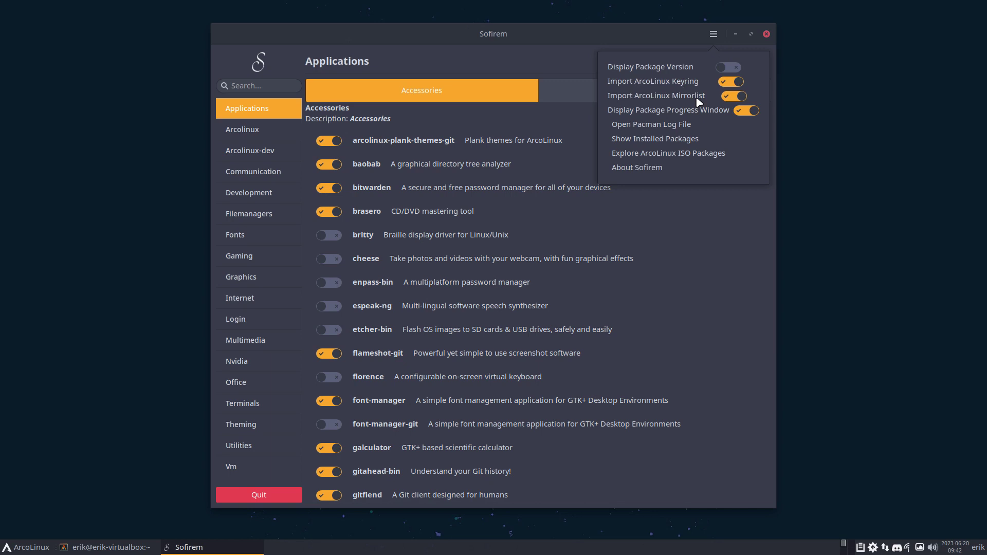
{"action": "left_click", "coordinate": [262, 142]}
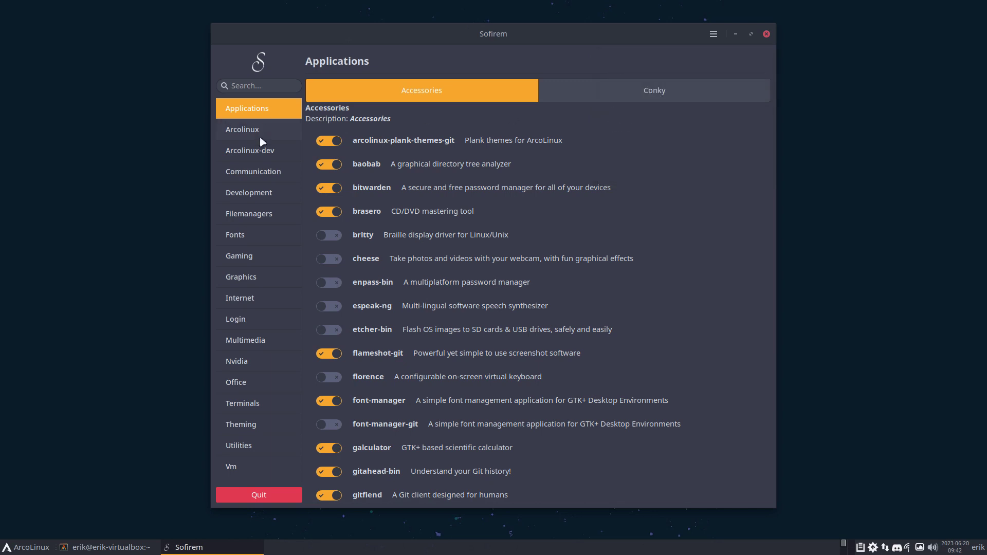
{"action": "left_click", "coordinate": [253, 135]}
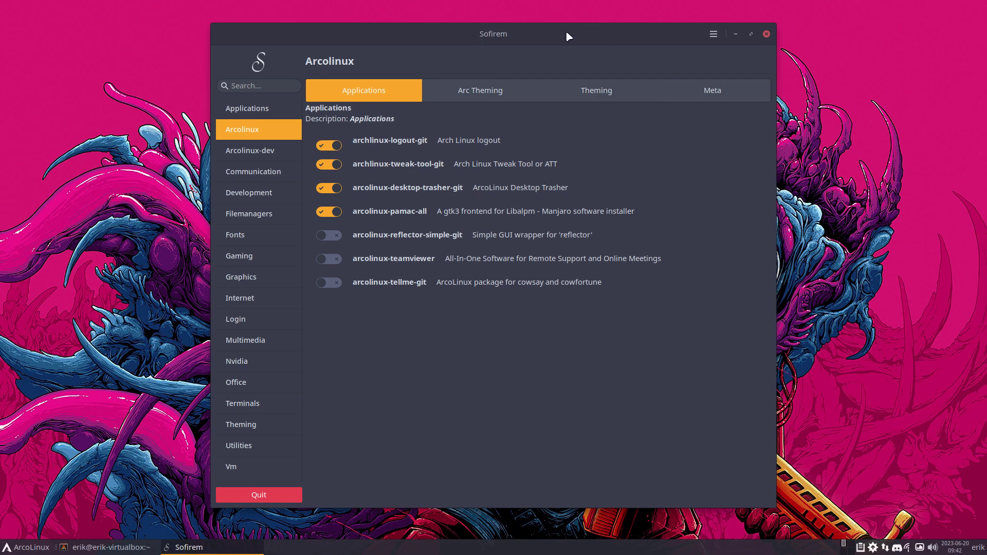
Move Sofirem aside, place the terminal log in the top-left corner, and restore Sofirem
{"action": "left_click_drag", "start_coordinate": [565, 30], "coordinate": [698, 523]}
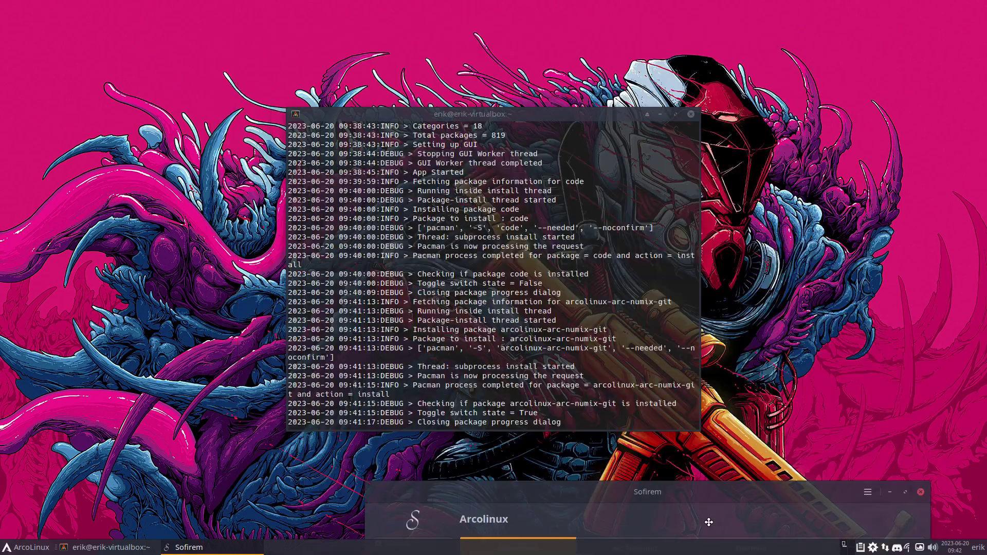
{"action": "left_click_drag", "start_coordinate": [569, 110], "coordinate": [232, 29]}
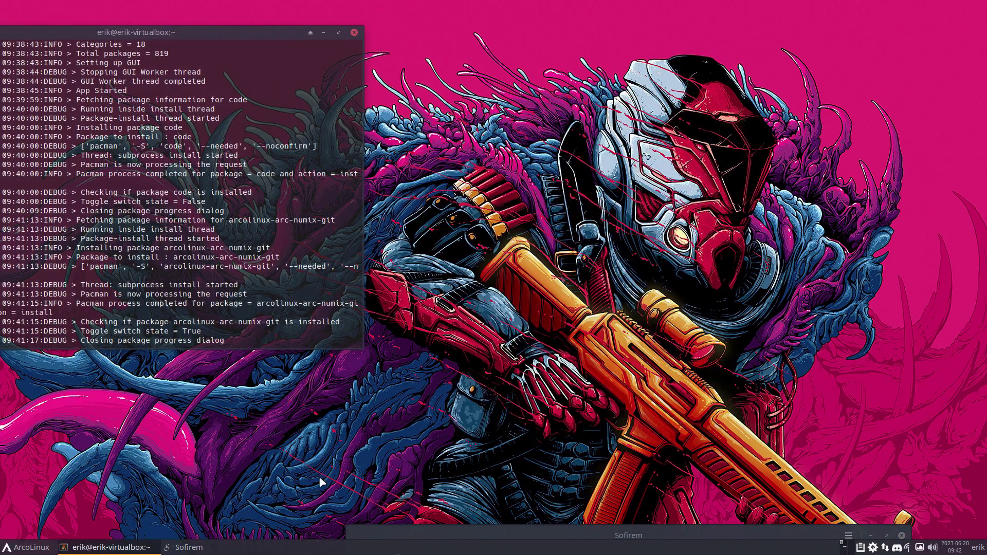
{"action": "left_click", "coordinate": [174, 549]}
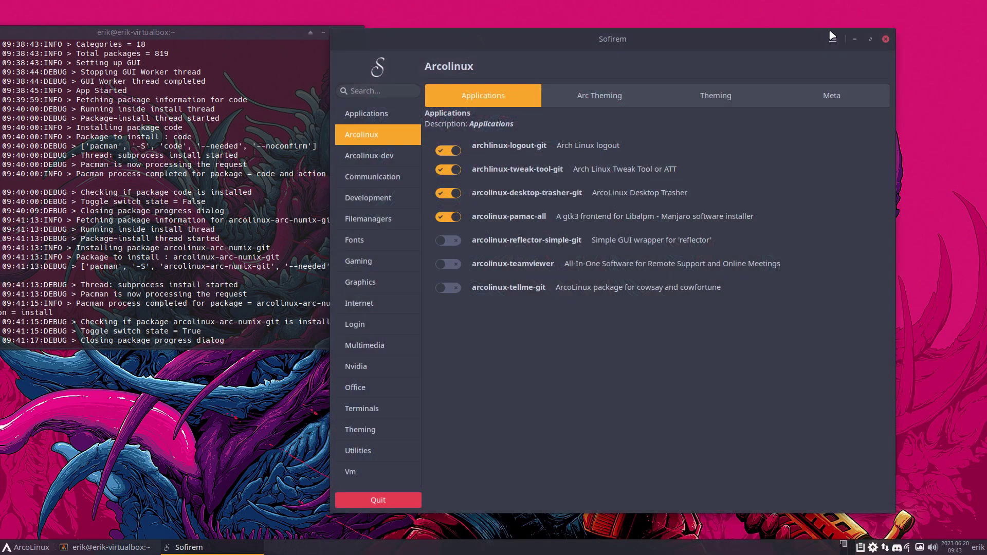
{"action": "left_click", "coordinate": [832, 39]}
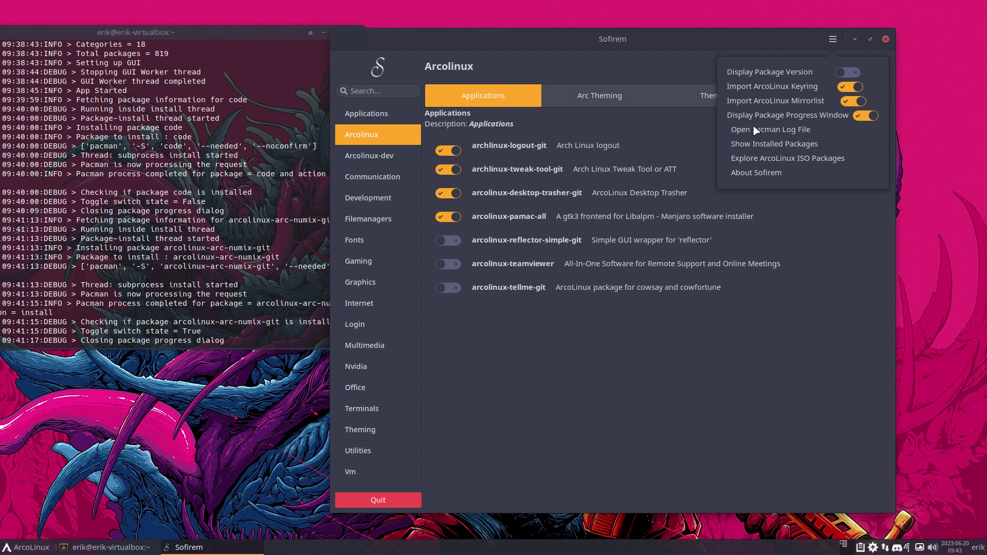
{"action": "left_click", "coordinate": [759, 147]}
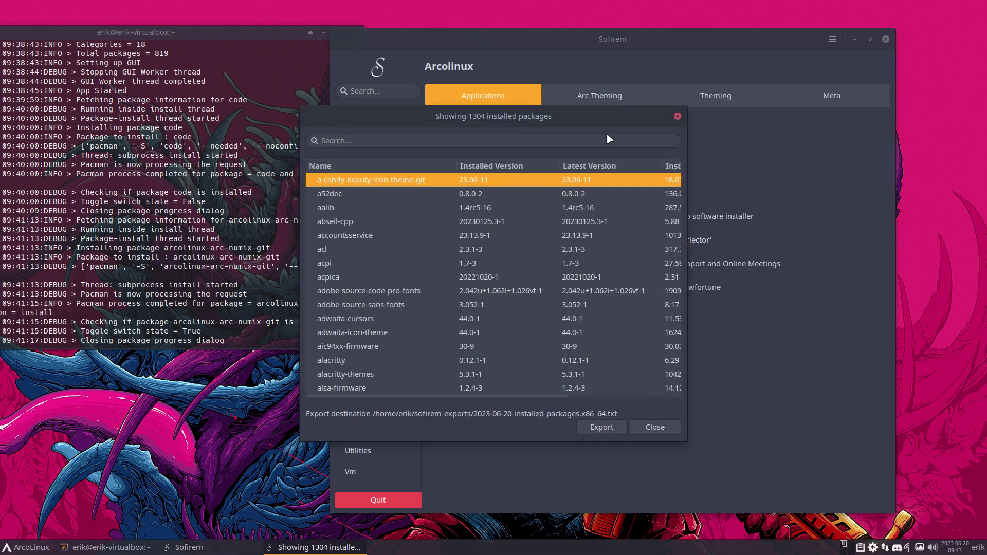
{"action": "left_click_drag", "start_coordinate": [571, 113], "coordinate": [401, 76]}
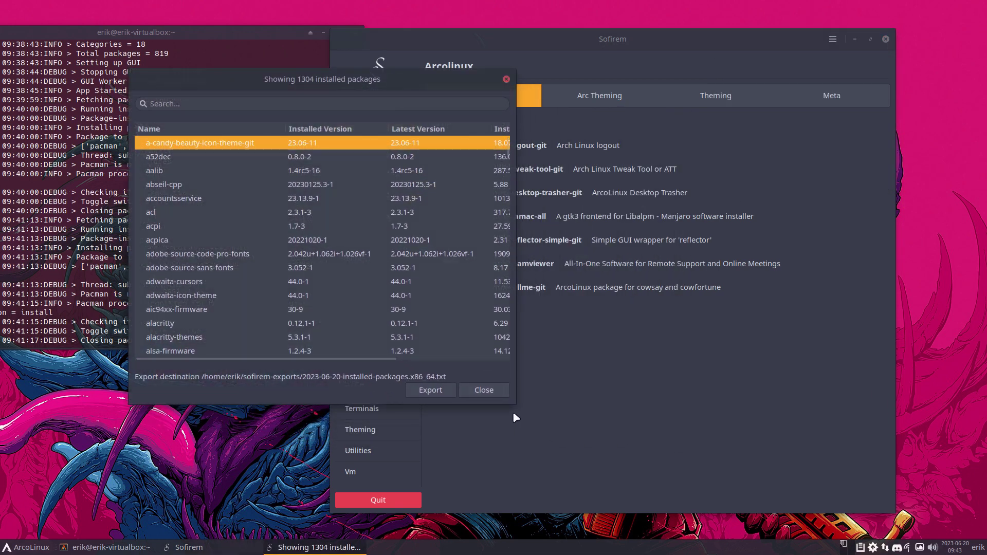
{"action": "left_click_drag", "start_coordinate": [515, 405], "coordinate": [789, 538]}
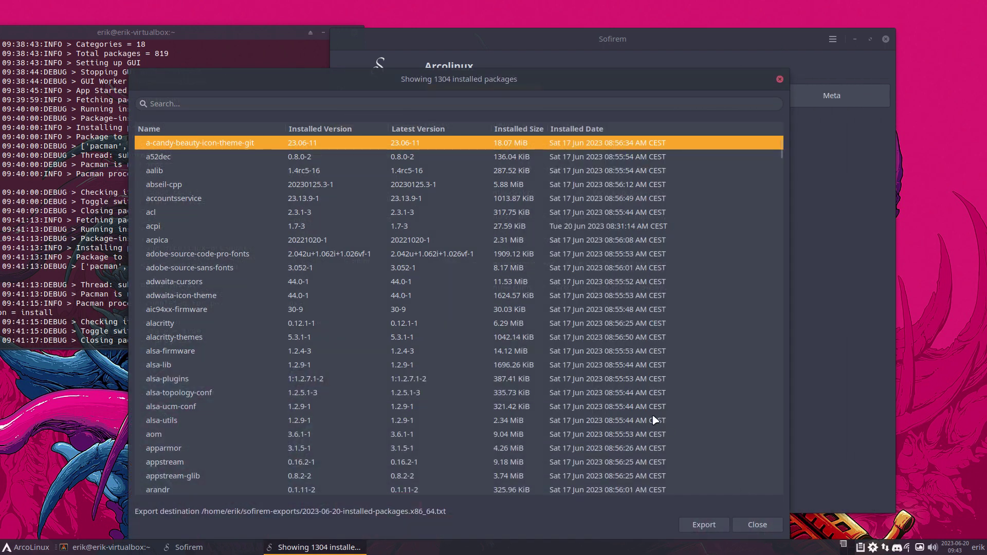
{"action": "scroll", "coordinate": [366, 252], "scroll_direction": "down", "scroll_amount": 20}
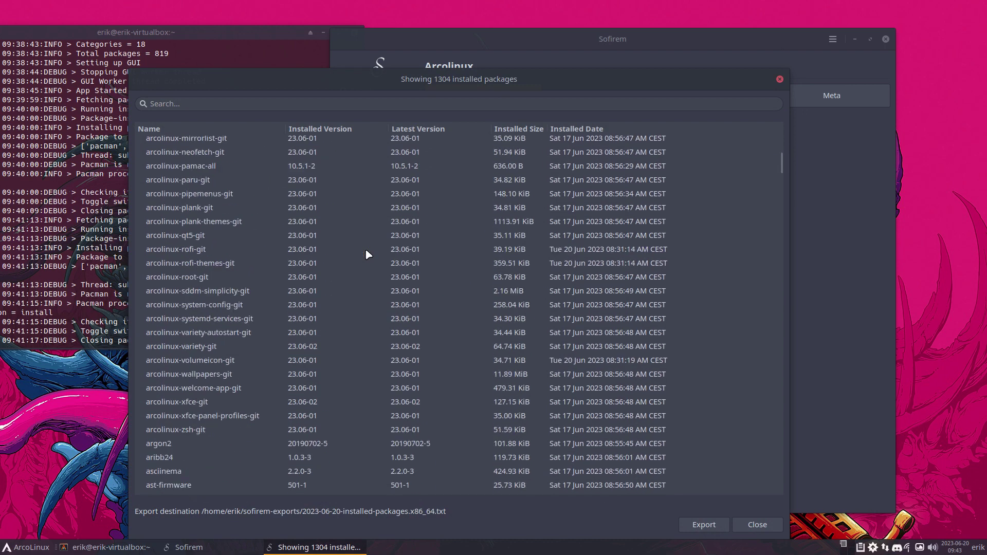
{"action": "scroll", "coordinate": [364, 248], "scroll_direction": "down", "scroll_amount": 20}
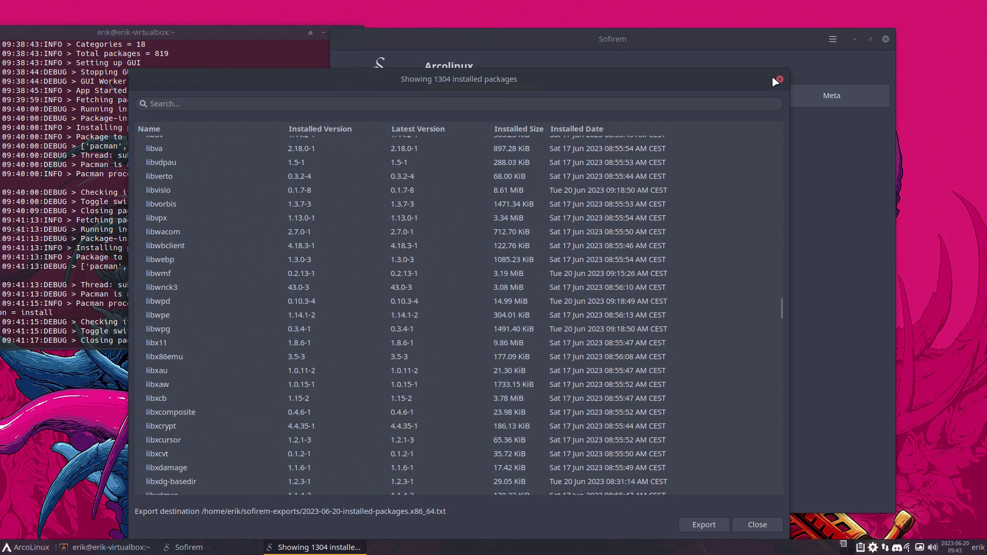
{"action": "left_click", "coordinate": [778, 79]}
{"action": "left_click", "coordinate": [832, 40]}
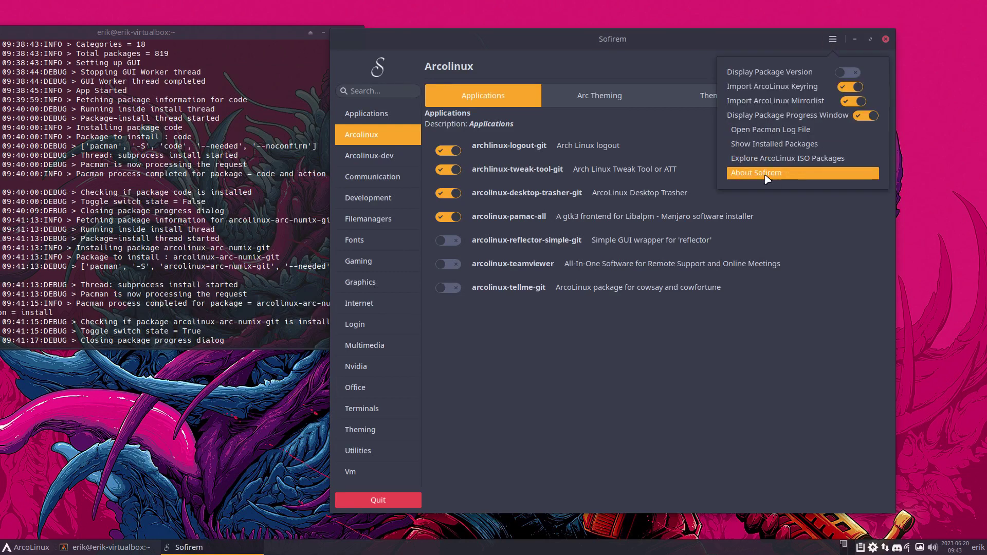
Open the ArcoLinux ISO package explorer for arco-i3 and enlarge its window
{"action": "left_click", "coordinate": [802, 159]}
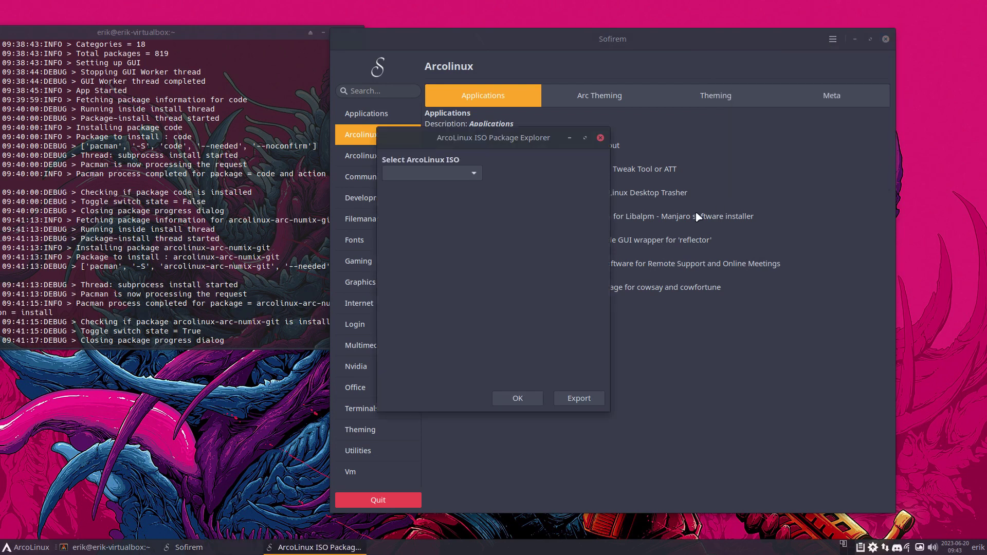
{"action": "left_click", "coordinate": [473, 176]}
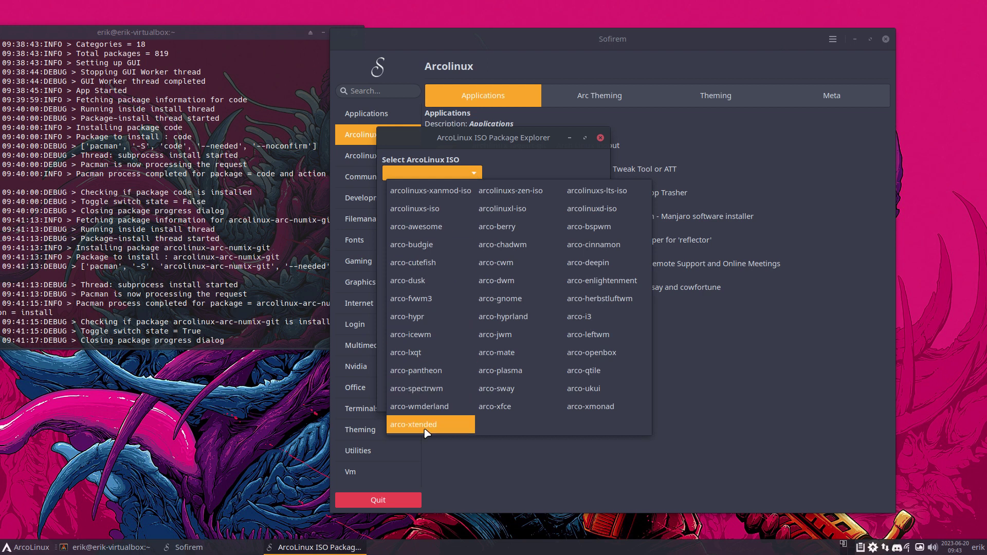
{"action": "left_click", "coordinate": [617, 317]}
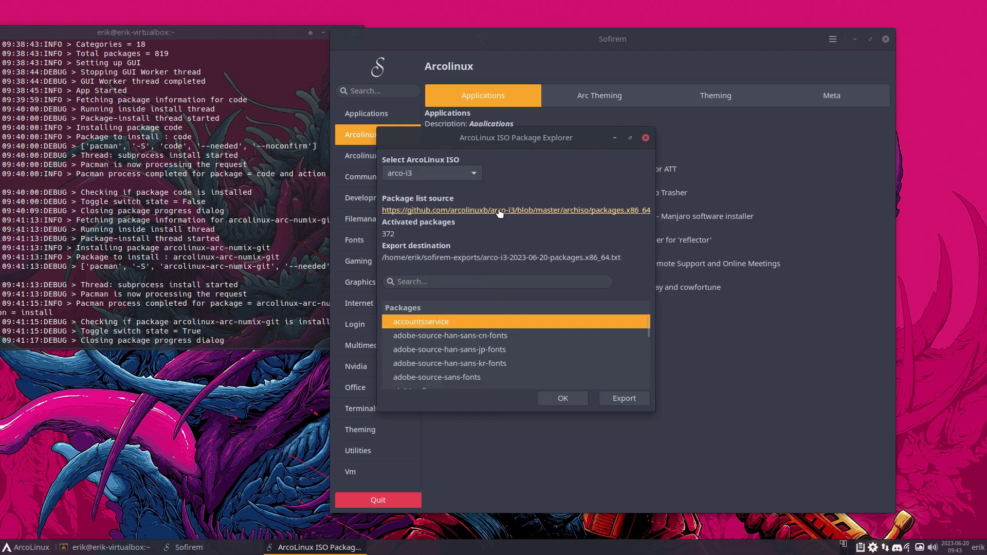
{"action": "left_click_drag", "start_coordinate": [487, 134], "coordinate": [317, 41]}
{"action": "left_click_drag", "start_coordinate": [483, 319], "coordinate": [821, 497]}
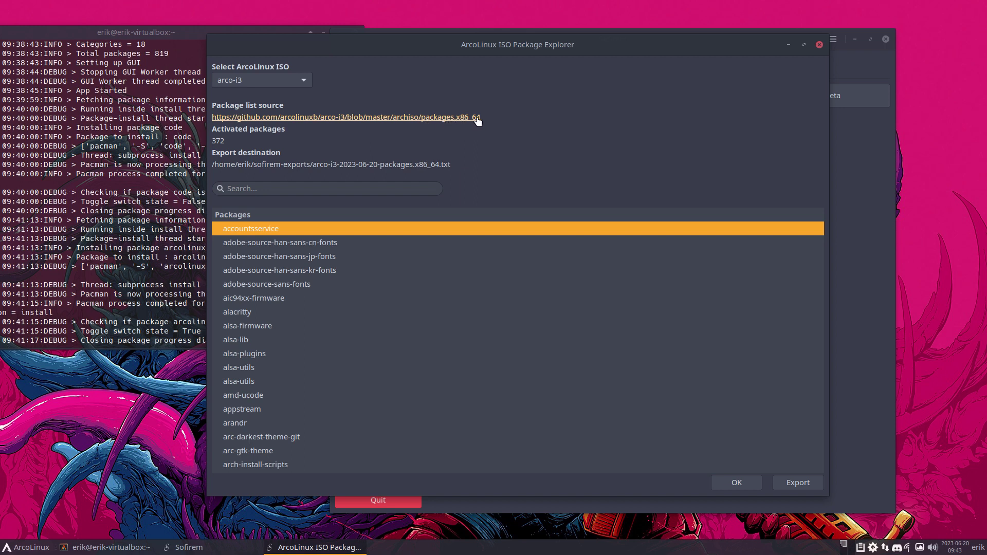
Scroll through the 372 arco-i3 packages in the explorer list
{"action": "scroll", "coordinate": [472, 404], "scroll_direction": "down", "scroll_amount": 20}
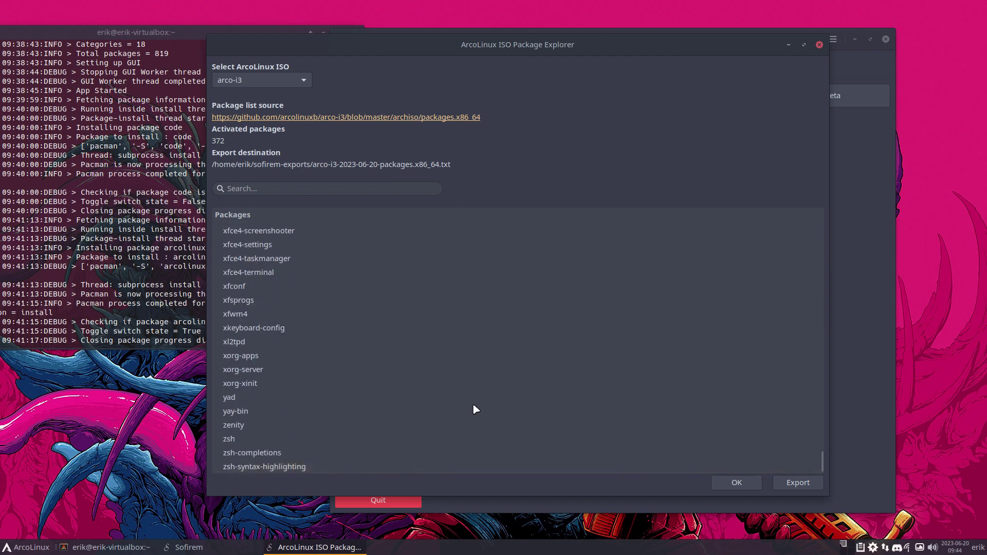
{"action": "scroll", "coordinate": [472, 403], "scroll_direction": "up", "scroll_amount": 15}
{"action": "scroll", "coordinate": [471, 406], "scroll_direction": "up", "scroll_amount": 12}
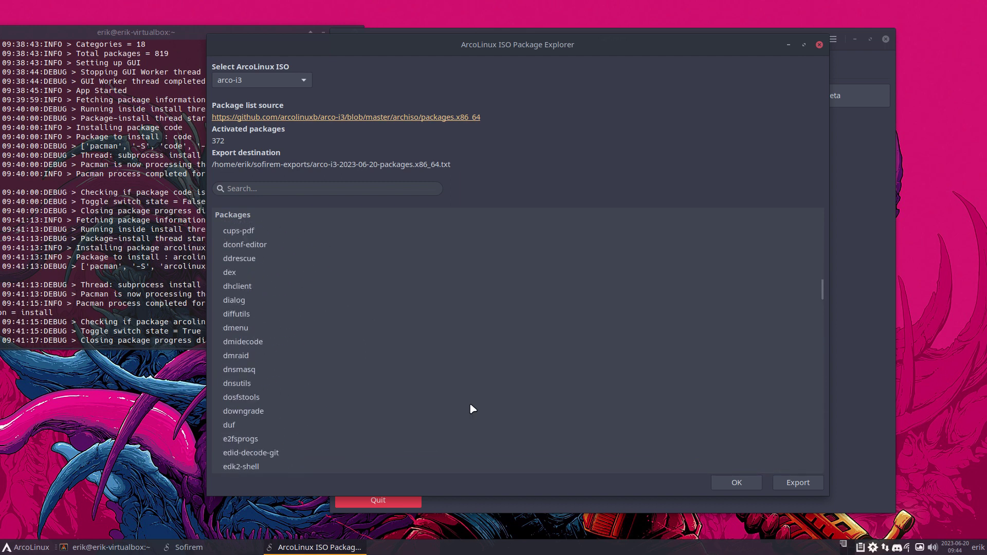
{"action": "scroll", "coordinate": [471, 404], "scroll_direction": "down", "scroll_amount": 10}
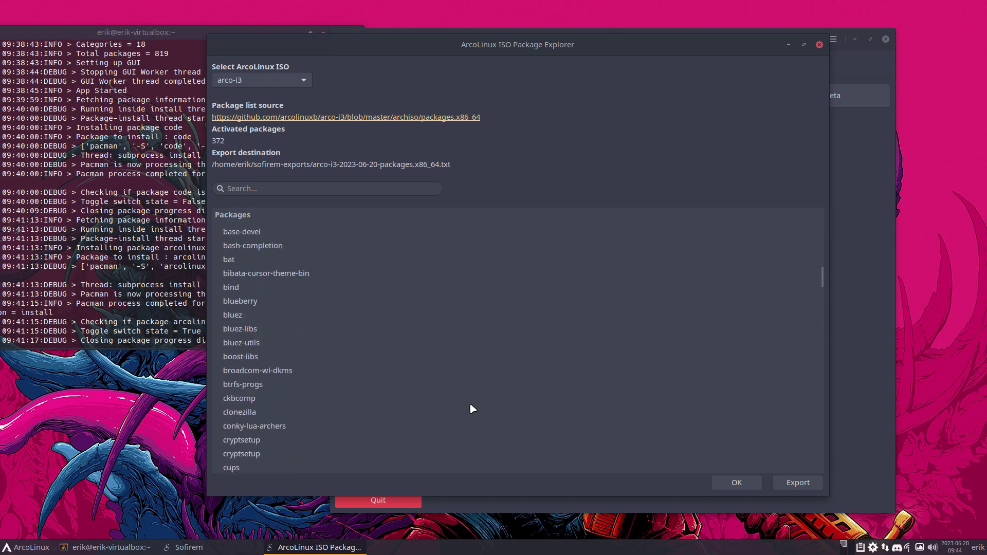
{"action": "scroll", "coordinate": [472, 409], "scroll_direction": "down", "scroll_amount": 10}
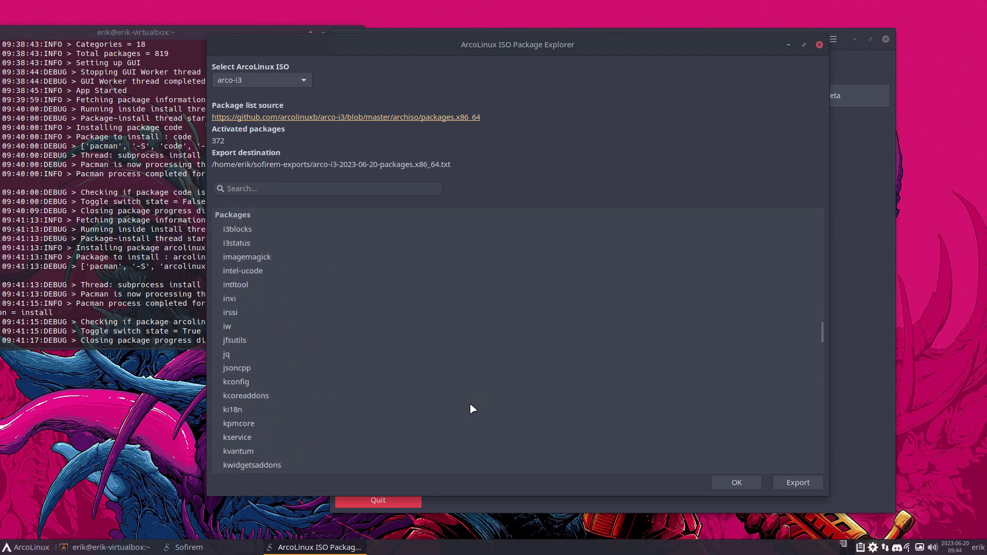
{"action": "scroll", "coordinate": [472, 409], "scroll_direction": "up", "scroll_amount": 10}
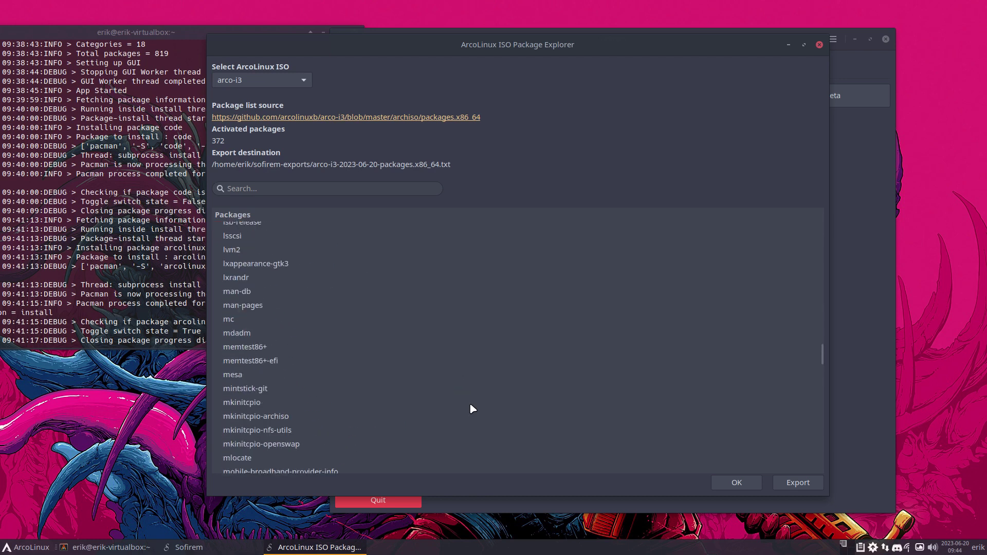
{"action": "scroll", "coordinate": [472, 409], "scroll_direction": "up", "scroll_amount": 2}
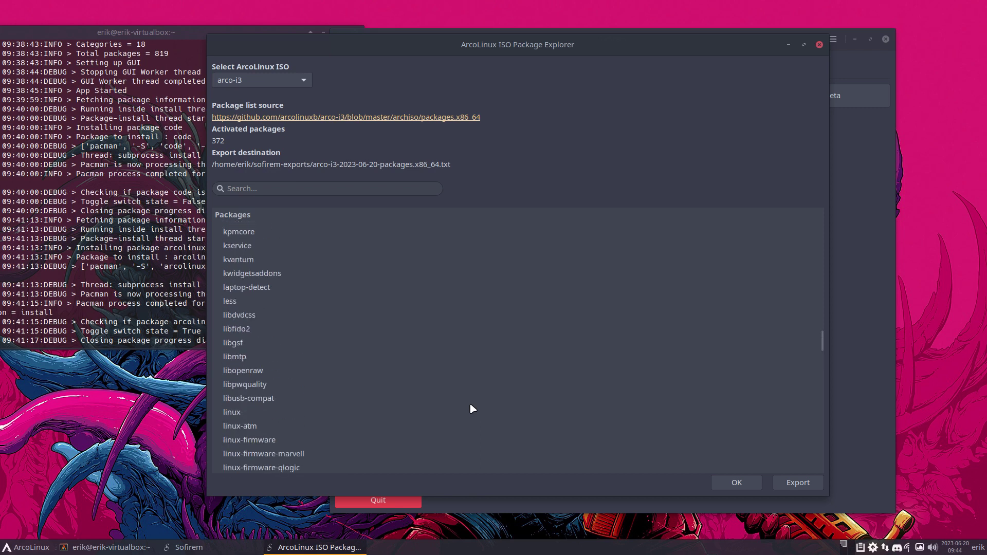
{"action": "scroll", "coordinate": [472, 408], "scroll_direction": "down", "scroll_amount": 10}
{"action": "scroll", "coordinate": [472, 409], "scroll_direction": "down", "scroll_amount": 15}
{"action": "scroll", "coordinate": [472, 409], "scroll_direction": "down", "scroll_amount": 6}
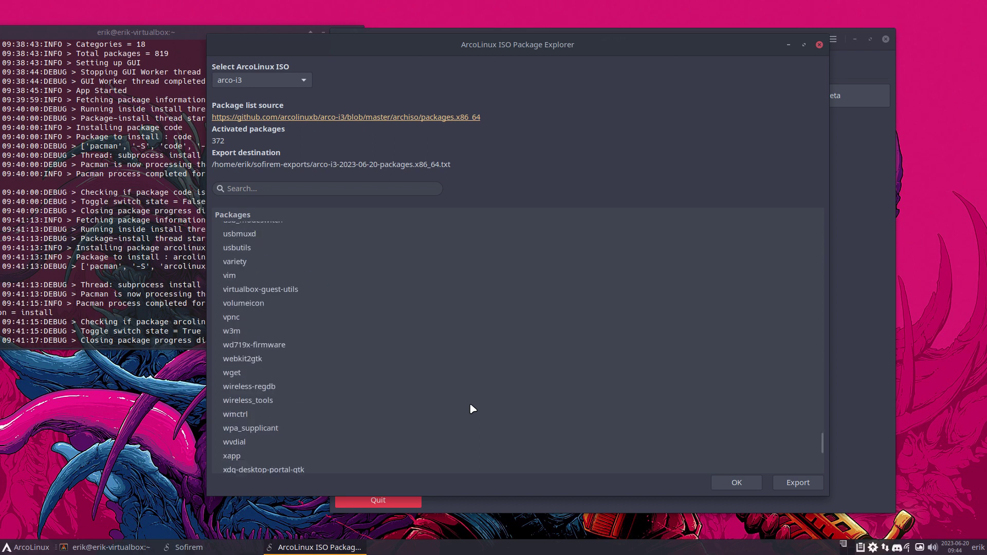
Close the ISO explorer and scroll through the Pacman log file viewer from the hamburger menu
{"action": "left_click", "coordinate": [751, 483]}
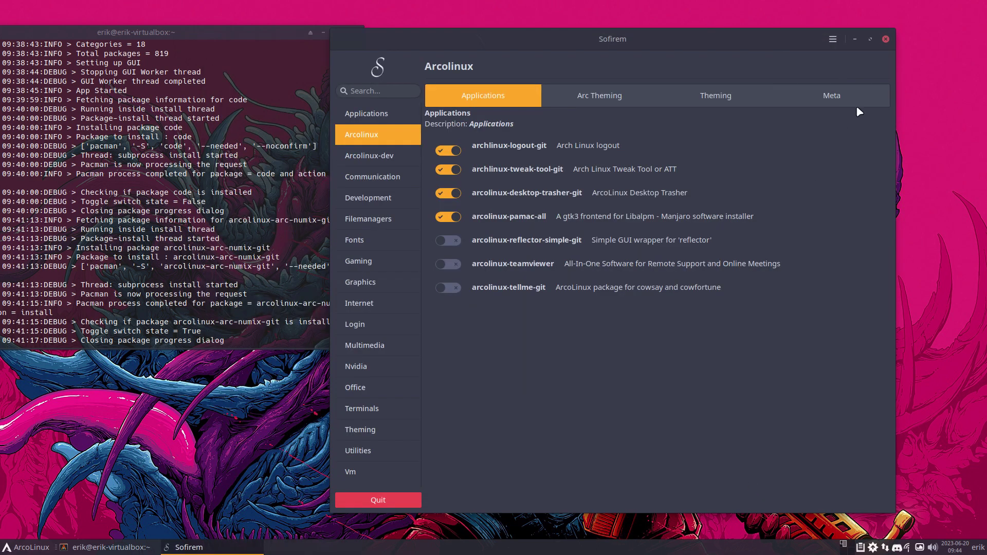
{"action": "left_click", "coordinate": [829, 41]}
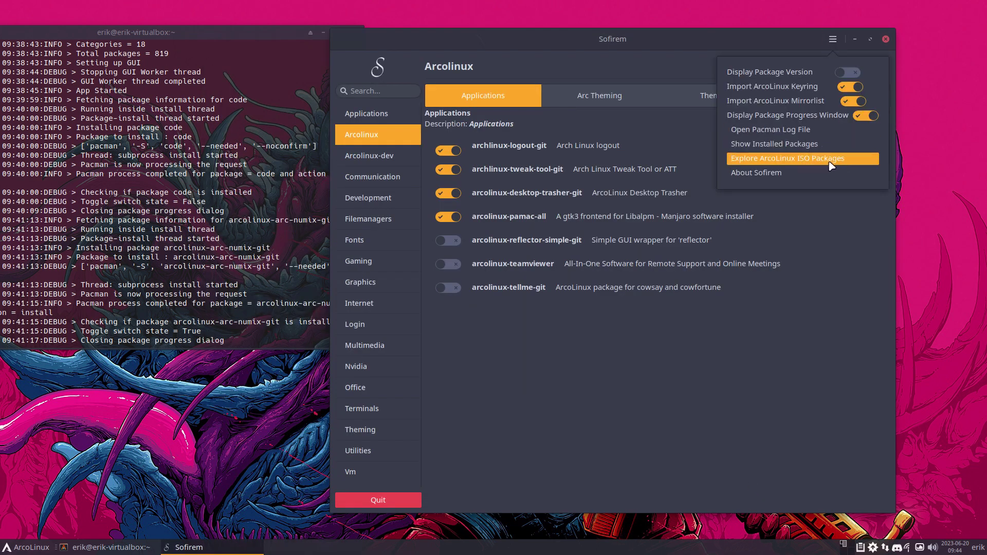
{"action": "left_click", "coordinate": [799, 133]}
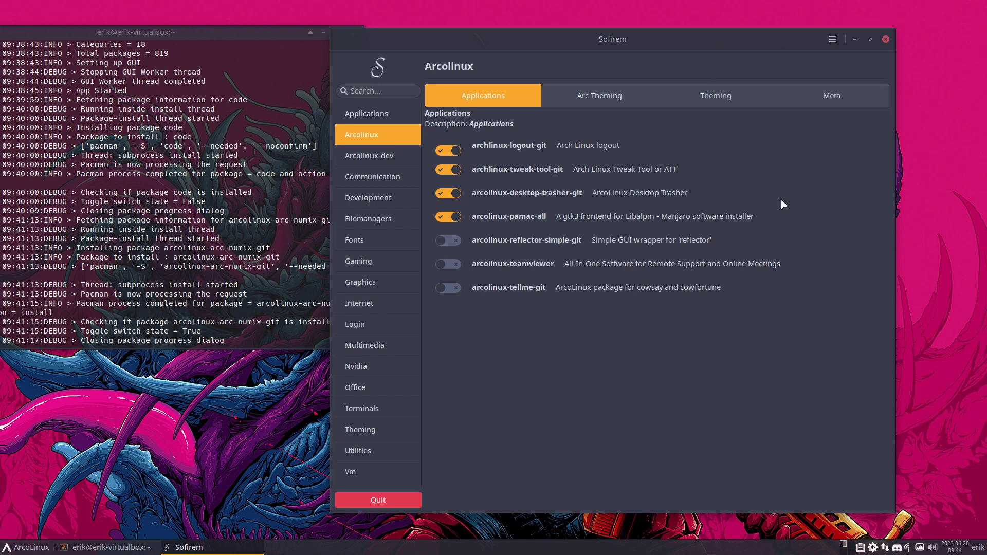
{"action": "scroll", "coordinate": [646, 341], "scroll_direction": "down", "scroll_amount": 20}
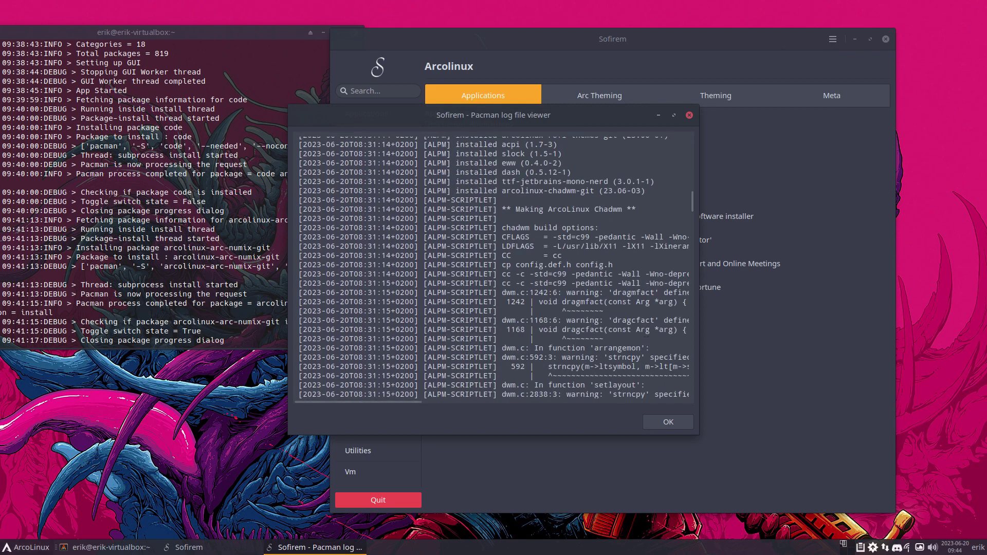
{"action": "left_click", "coordinate": [13, 549]}
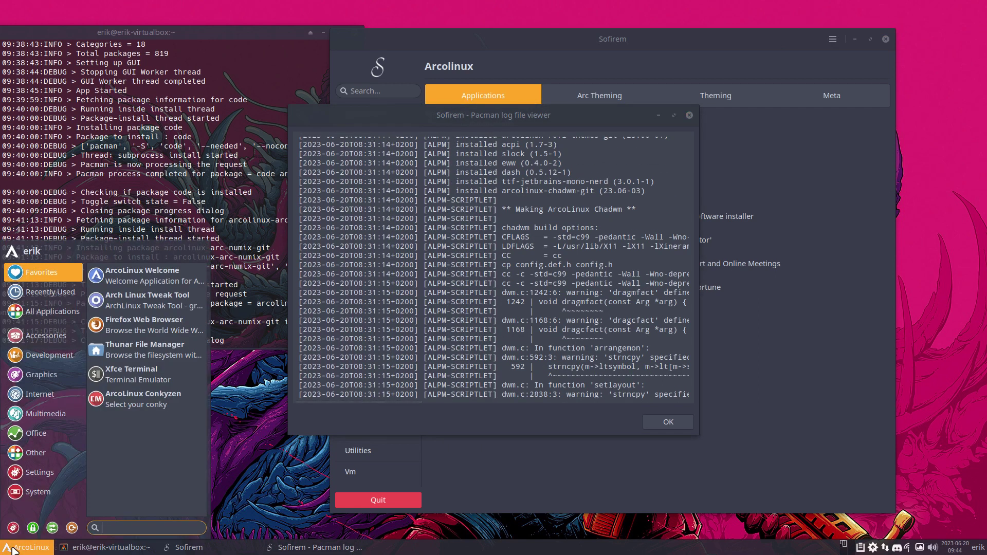
Launch Thunar and open /var/log/pacman.log in the text editor to read it
{"action": "type", "text": "thunar"}
{"action": "key", "text": "Return"}
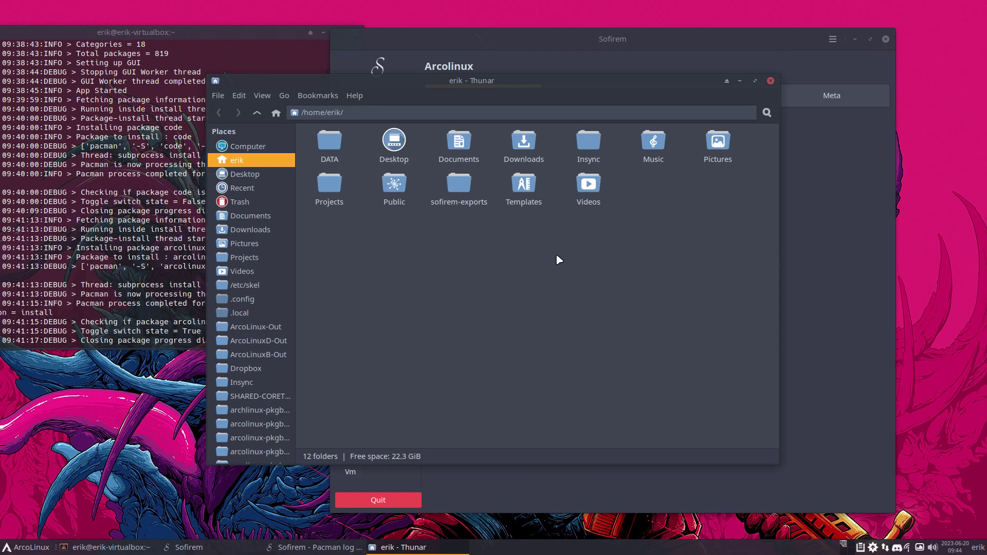
{"action": "left_click", "coordinate": [244, 147]}
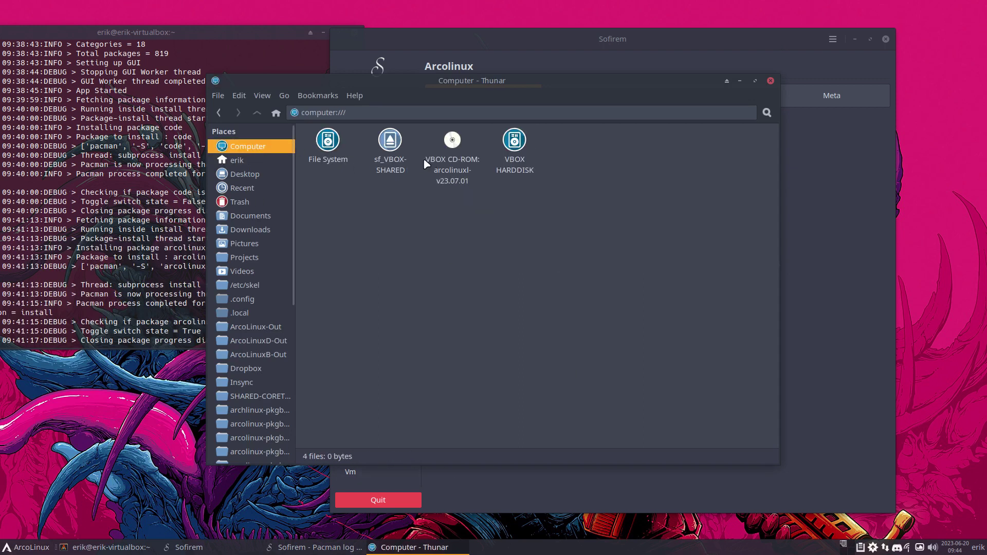
{"action": "double_click", "coordinate": [328, 142]}
{"action": "left_click", "coordinate": [585, 187]}
{"action": "double_click", "coordinate": [586, 188]}
{"action": "double_click", "coordinate": [545, 144]}
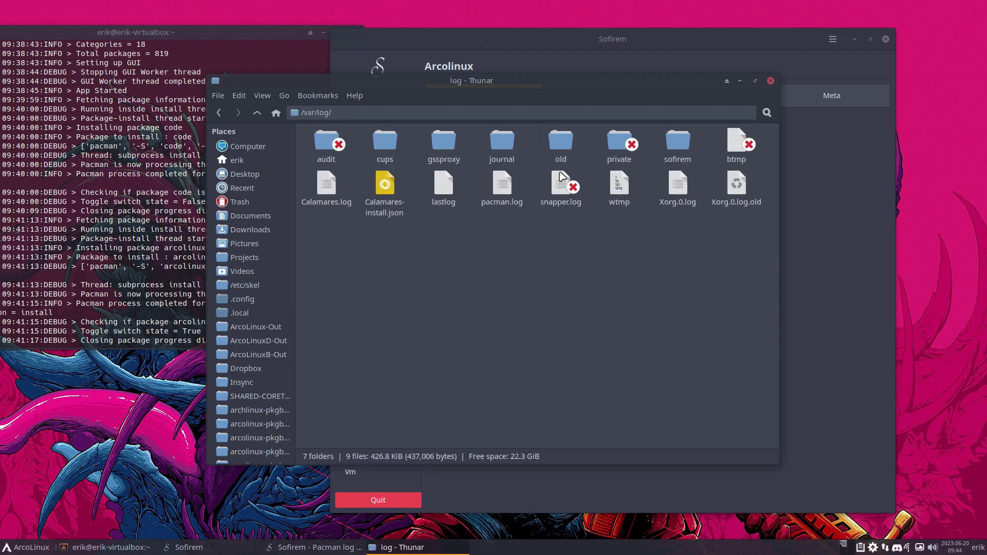
{"action": "left_click", "coordinate": [506, 190]}
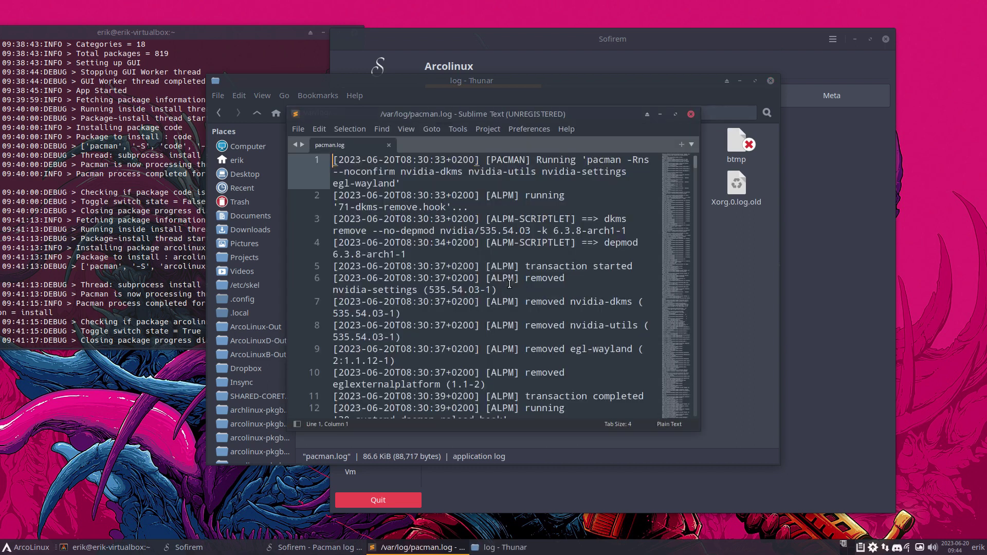
{"action": "scroll", "coordinate": [545, 314], "scroll_direction": "down", "scroll_amount": 20}
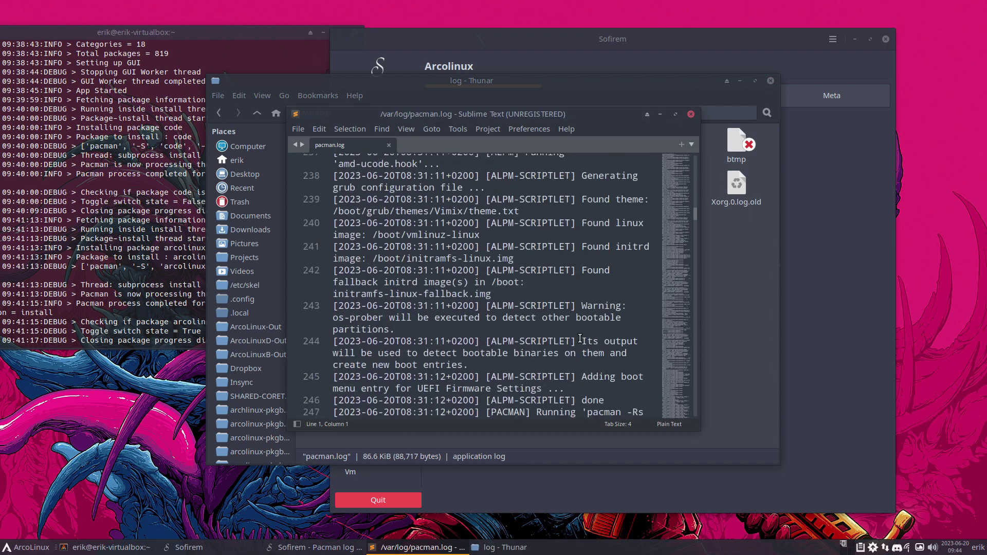
Close the editor and Thunar, and move the Pacman log viewer to the lower right
{"action": "left_click", "coordinate": [690, 114]}
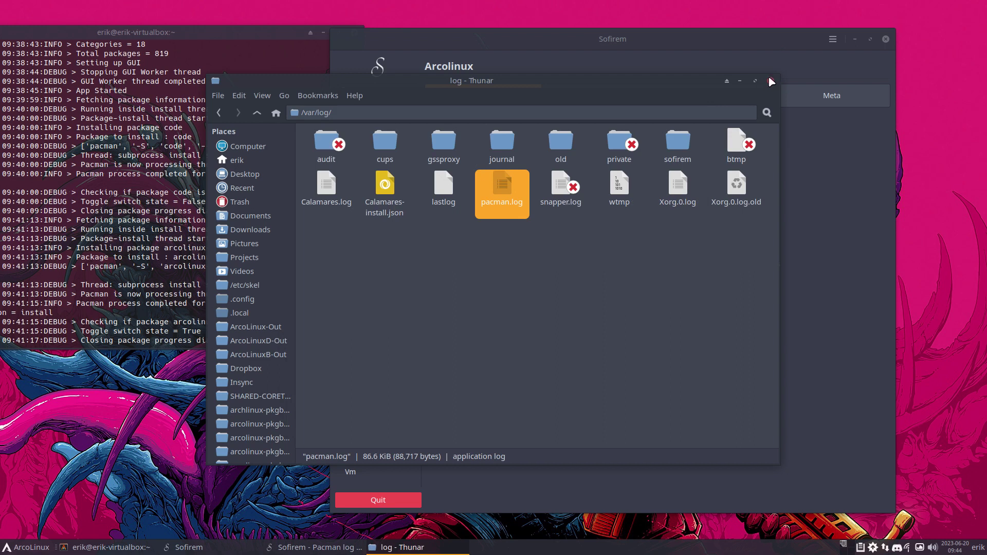
{"action": "left_click", "coordinate": [770, 80]}
{"action": "left_click_drag", "start_coordinate": [499, 115], "coordinate": [889, 219]}
Move the Sofirem window to the left and show its Arc Theming packages
{"action": "left_click", "coordinate": [570, 51]}
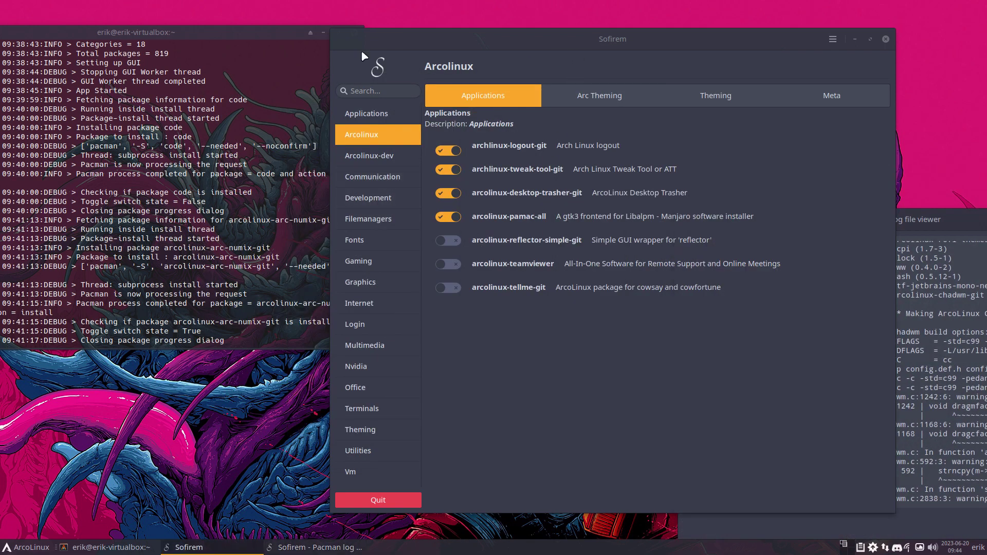
{"action": "left_click_drag", "start_coordinate": [536, 39], "coordinate": [269, 24]}
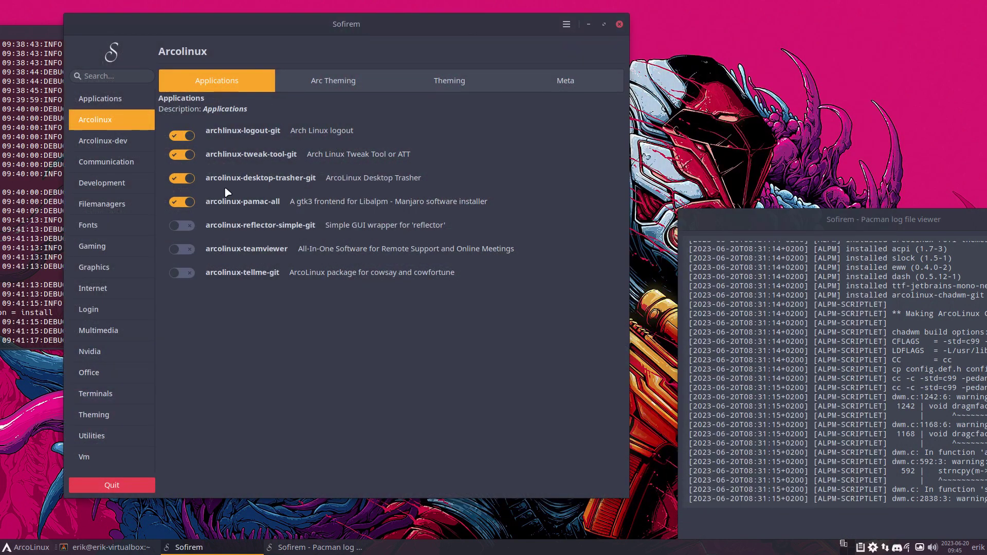
{"action": "left_click", "coordinate": [282, 81]}
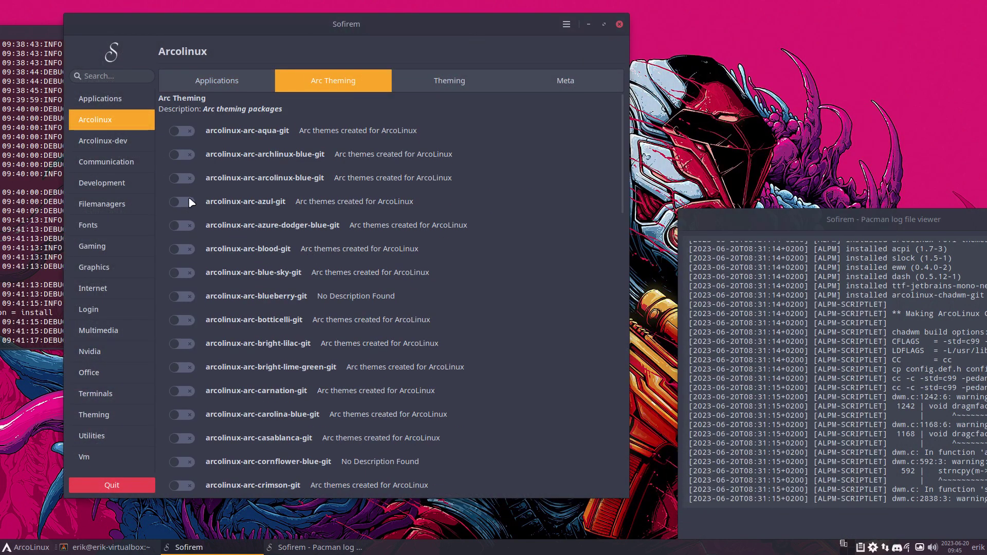
Install arcolinux-arc-arcolinux-blue-git, dismiss the completion dialog, and reposition the log viewer
{"action": "left_click", "coordinate": [183, 178]}
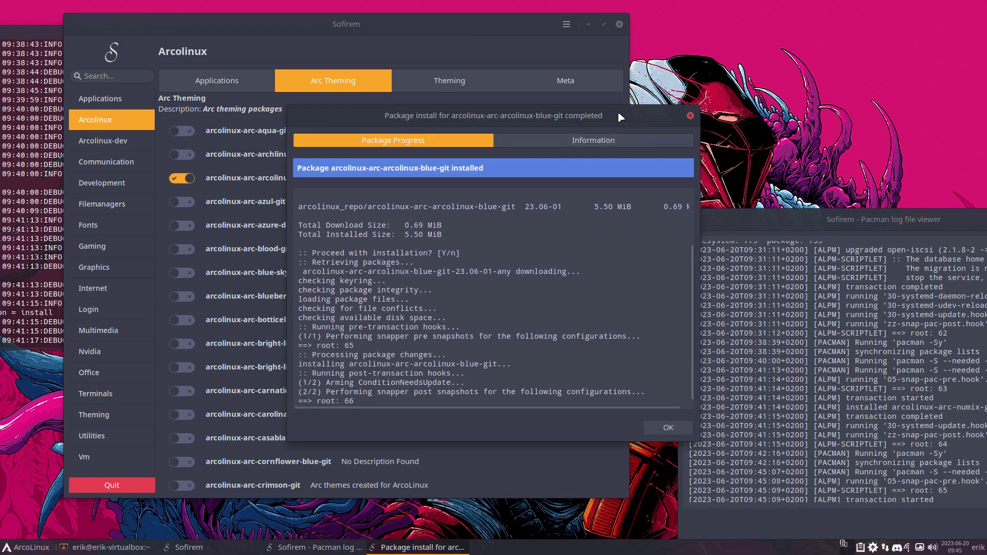
{"action": "left_click_drag", "start_coordinate": [617, 112], "coordinate": [480, 101]}
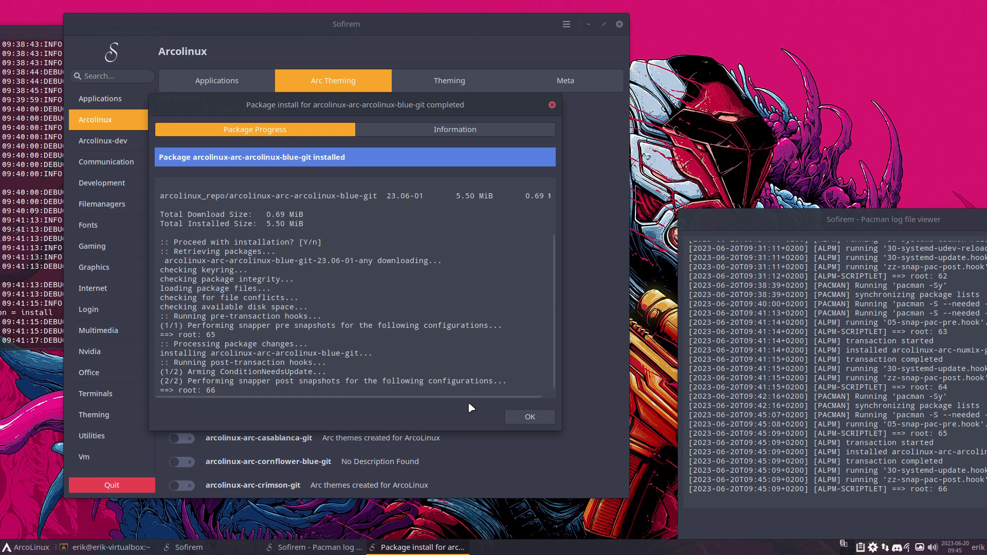
{"action": "left_click", "coordinate": [532, 416]}
{"action": "left_click_drag", "start_coordinate": [850, 215], "coordinate": [735, 125]}
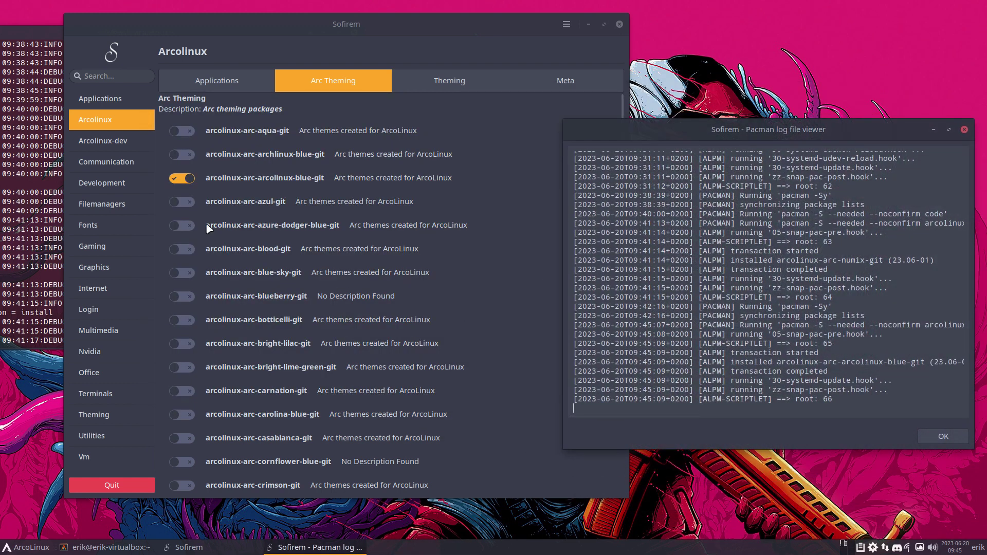
{"action": "left_click", "coordinate": [190, 191]}
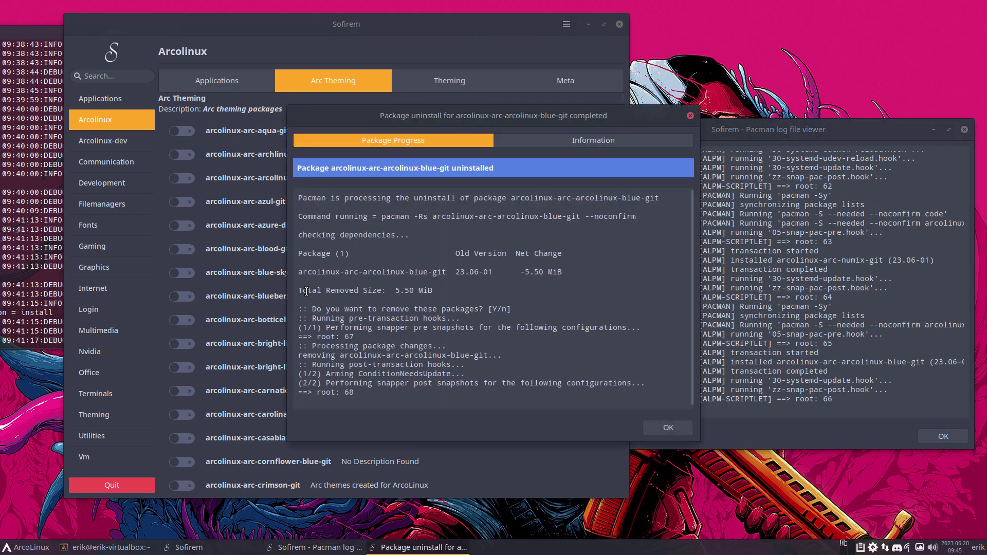
In the Arcolinux-dev category, uninstall discord and close the Pacman log viewer
{"action": "left_click", "coordinate": [668, 427]}
{"action": "left_click", "coordinate": [119, 143]}
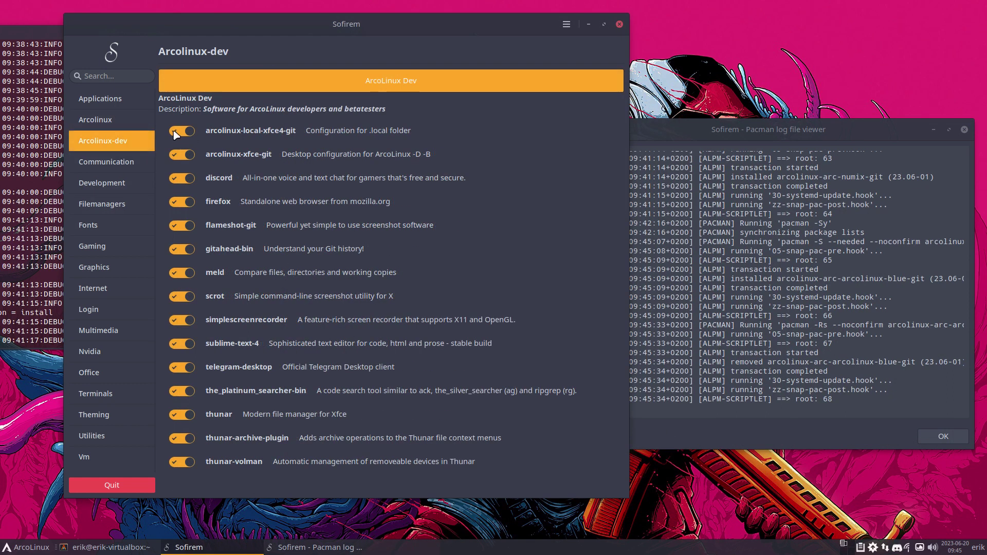
{"action": "left_click", "coordinate": [180, 179]}
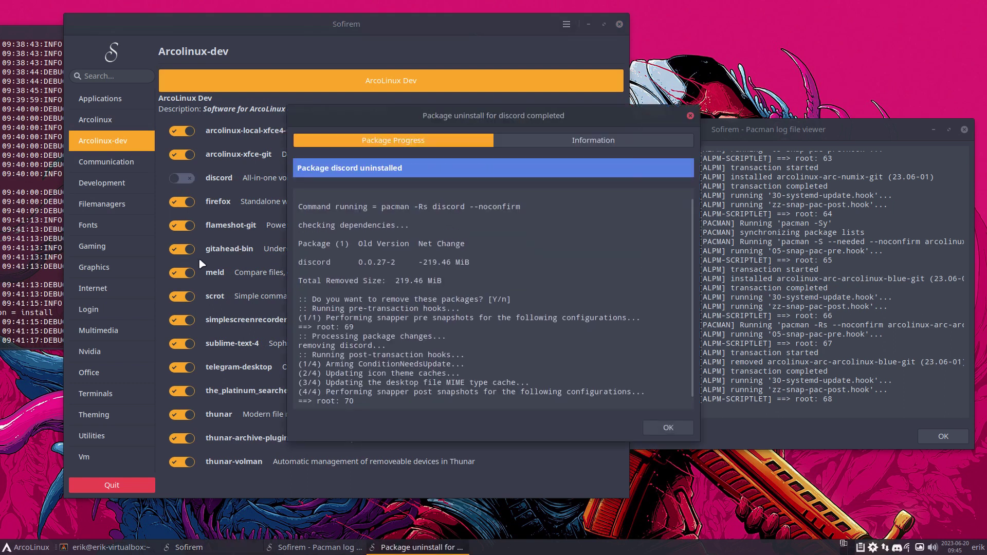
{"action": "left_click", "coordinate": [673, 431]}
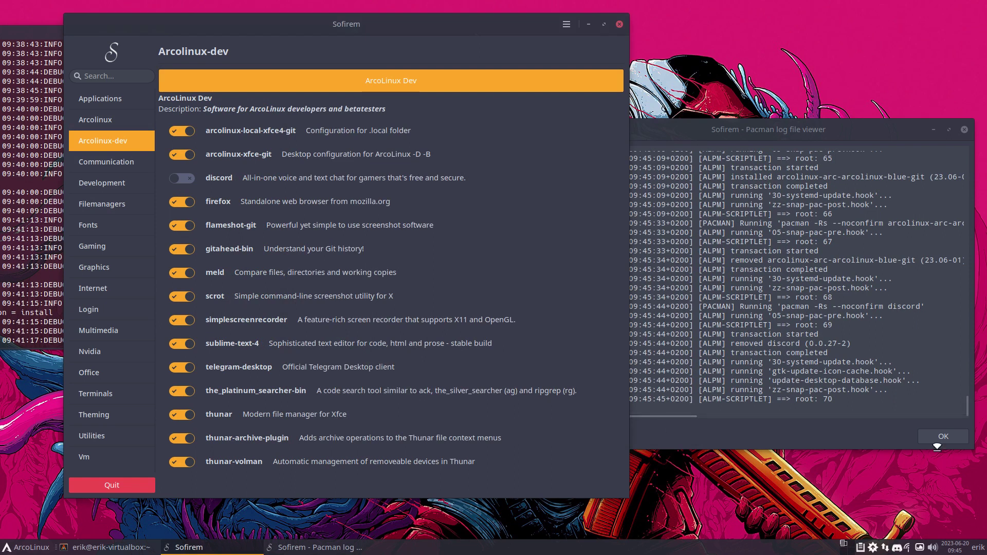
{"action": "left_click", "coordinate": [904, 445]}
{"action": "key", "text": "Return"}
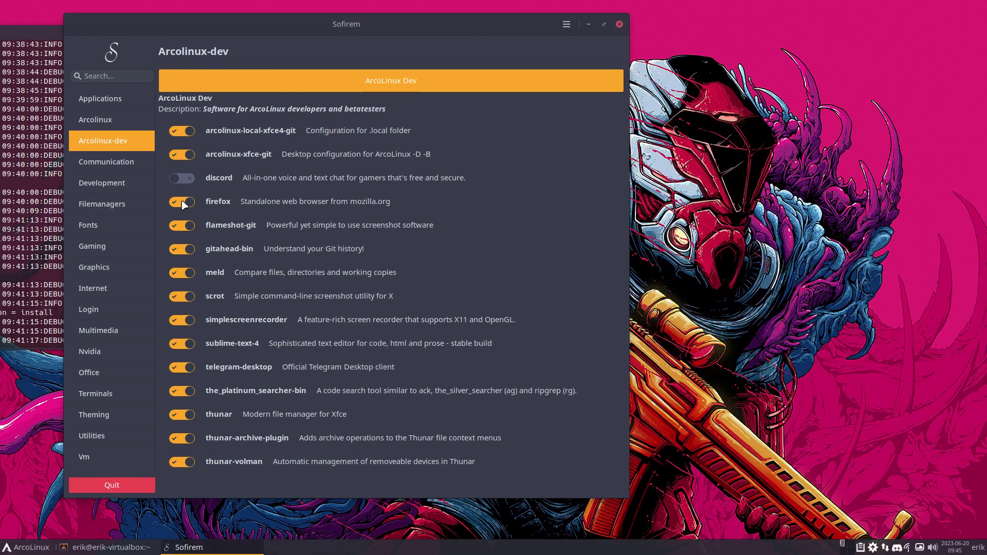
Uninstall firefox, flameshot-git and gitahead-bin, then reinstall gitahead-bin
{"action": "left_click", "coordinate": [183, 201]}
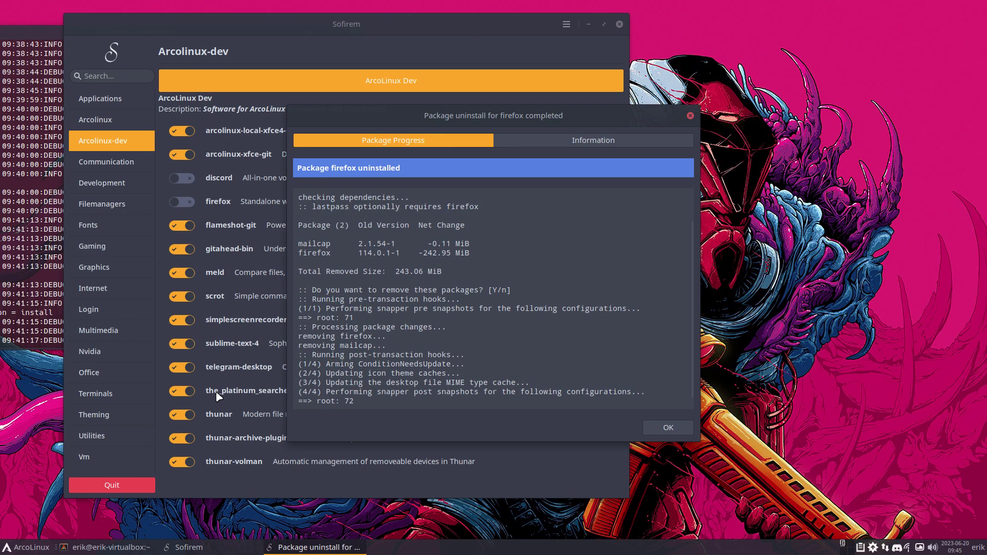
{"action": "left_click", "coordinate": [655, 427]}
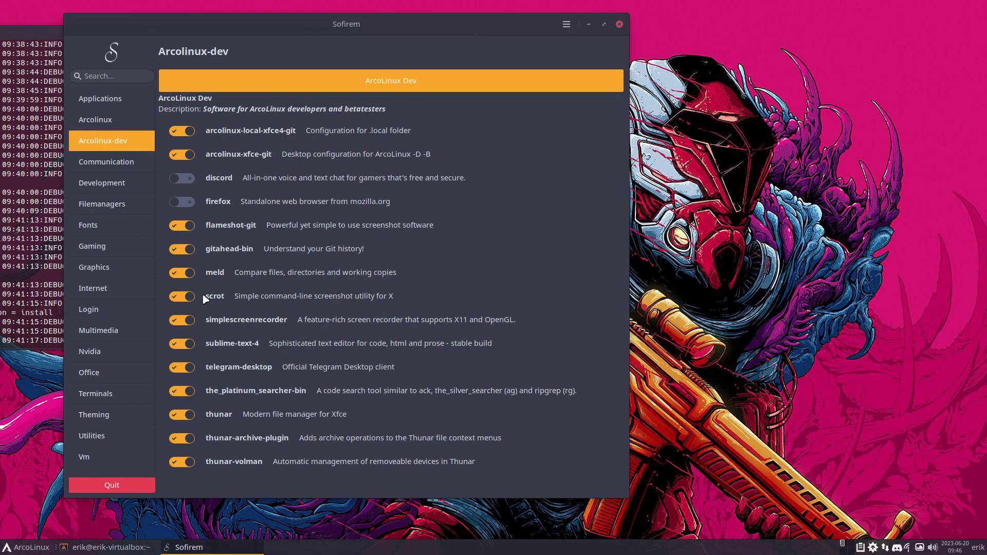
{"action": "left_click", "coordinate": [181, 230]}
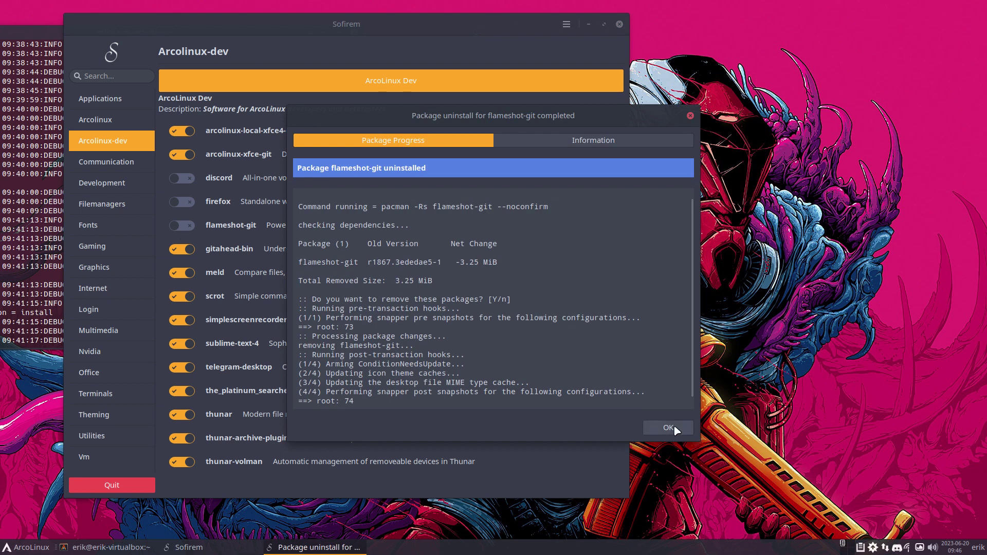
{"action": "left_click", "coordinate": [668, 426]}
{"action": "left_click", "coordinate": [183, 253]}
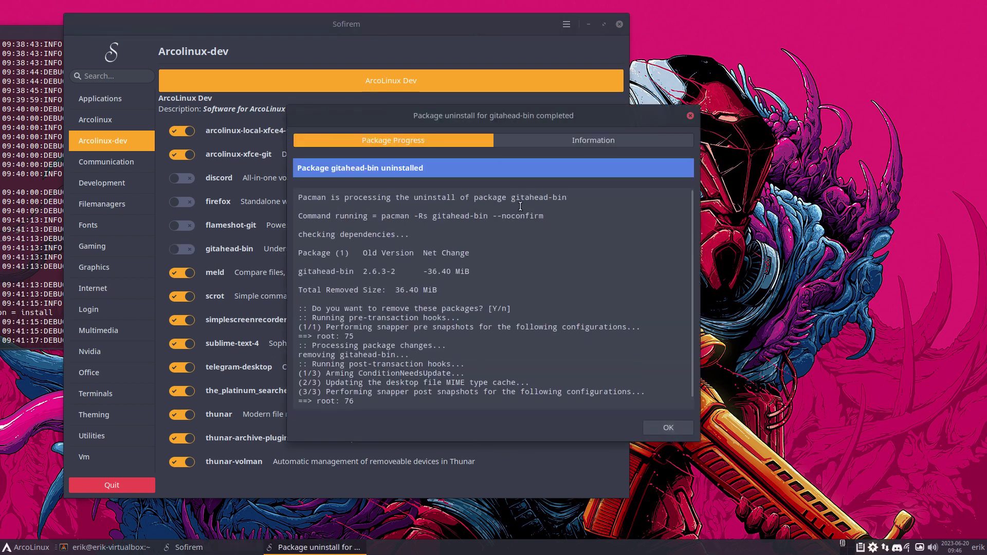
{"action": "left_click", "coordinate": [667, 426]}
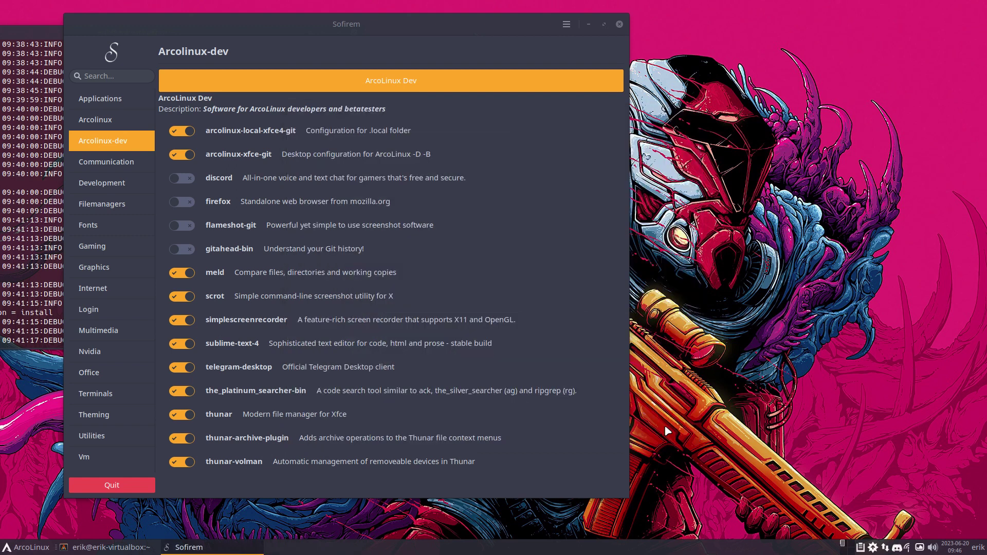
{"action": "left_click", "coordinate": [183, 250]}
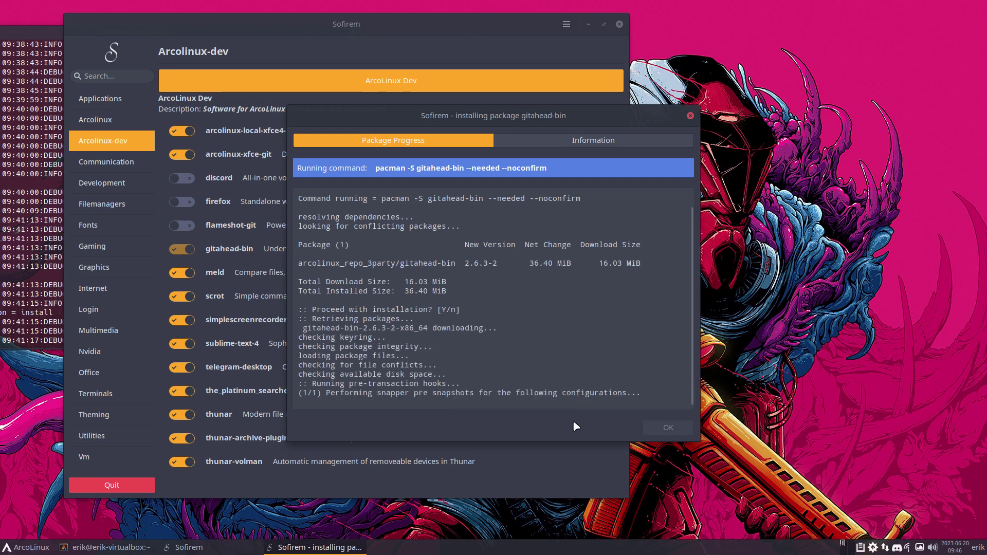
Browse the Development, Fonts, Gaming, Graphics and Internet categories, including Gaming's utilities section
{"action": "left_click", "coordinate": [668, 428]}
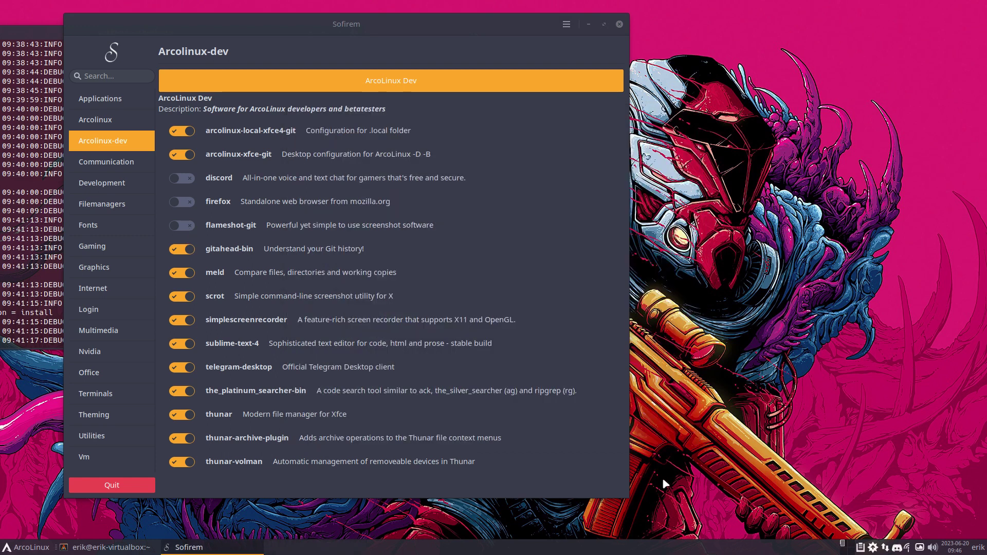
{"action": "left_click", "coordinate": [102, 186]}
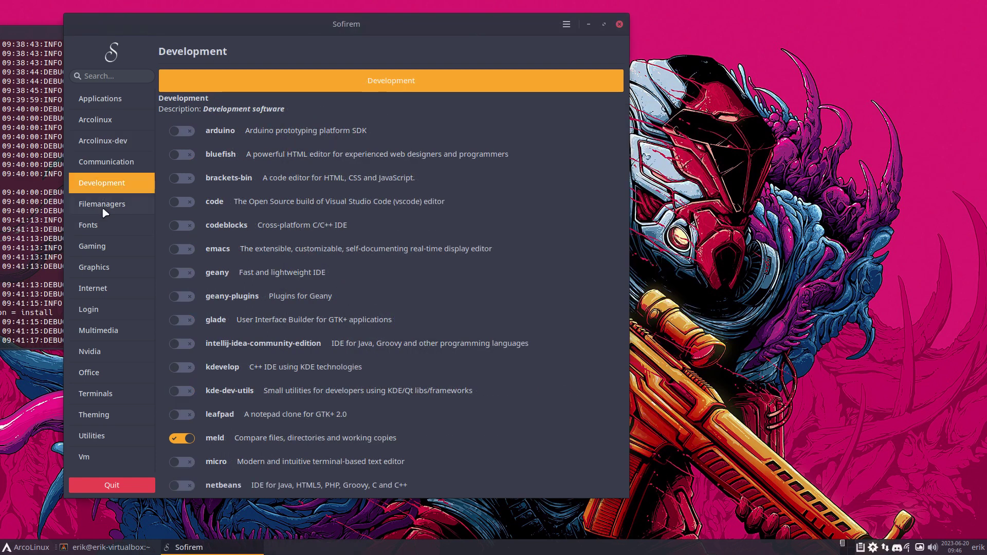
{"action": "left_click", "coordinate": [104, 224]}
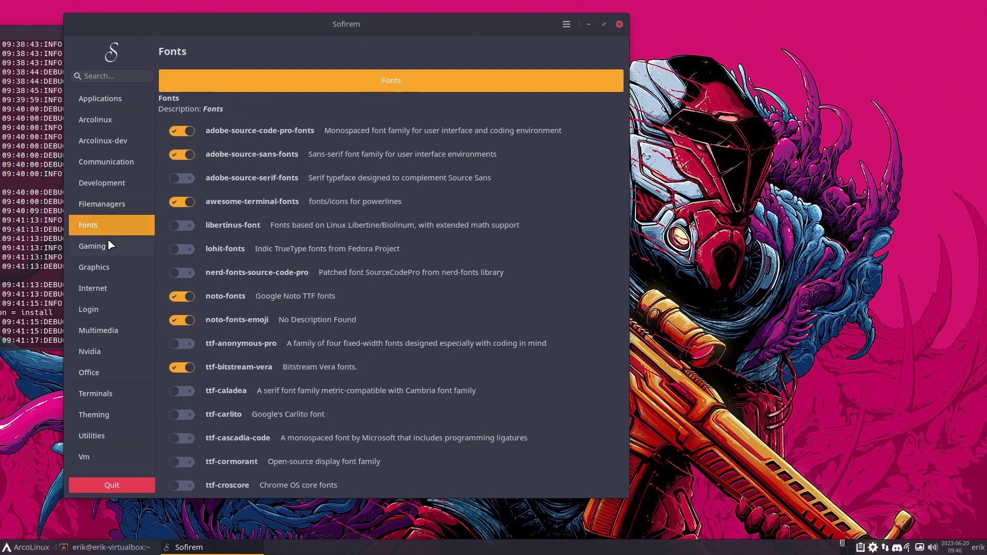
{"action": "left_click", "coordinate": [110, 247]}
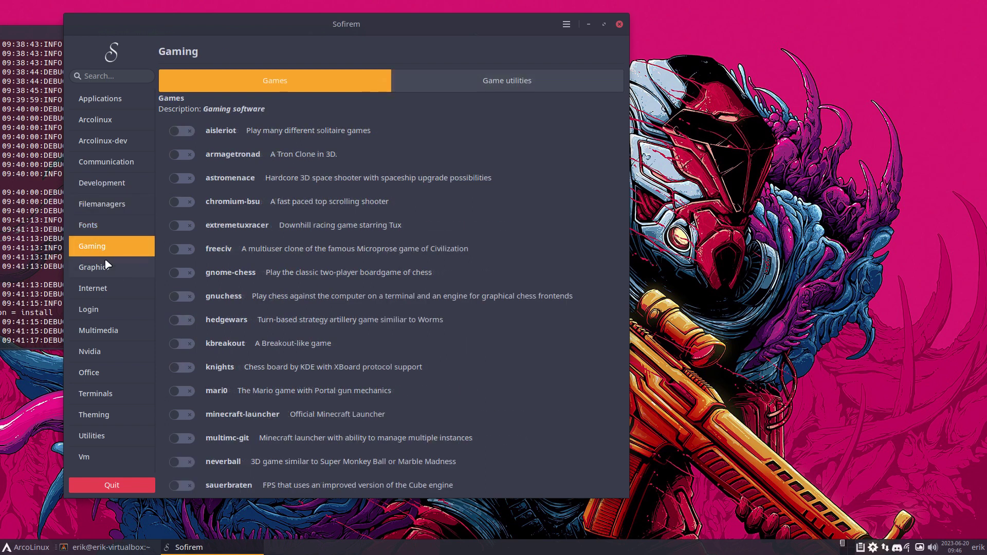
{"action": "left_click", "coordinate": [107, 264]}
{"action": "left_click", "coordinate": [112, 293]}
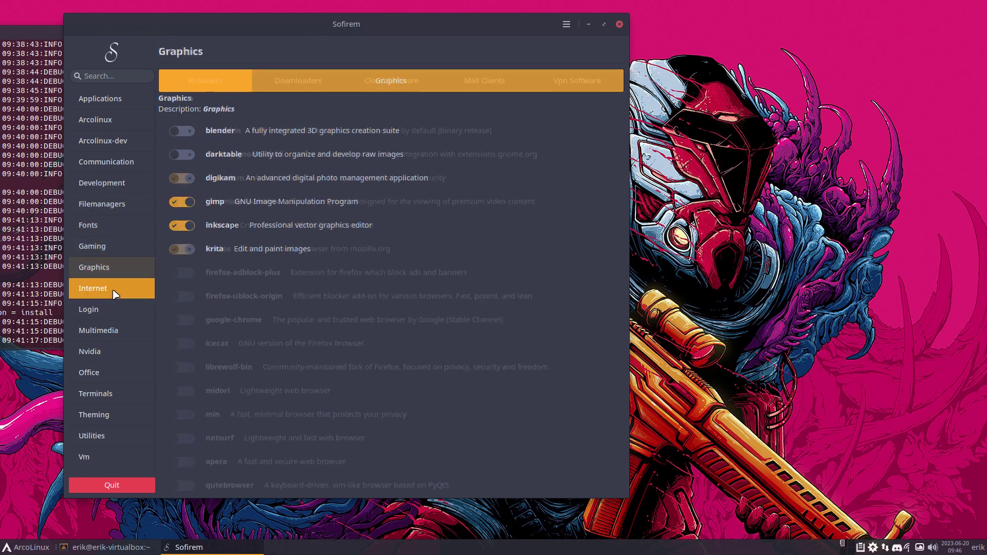
{"action": "left_click", "coordinate": [107, 248]}
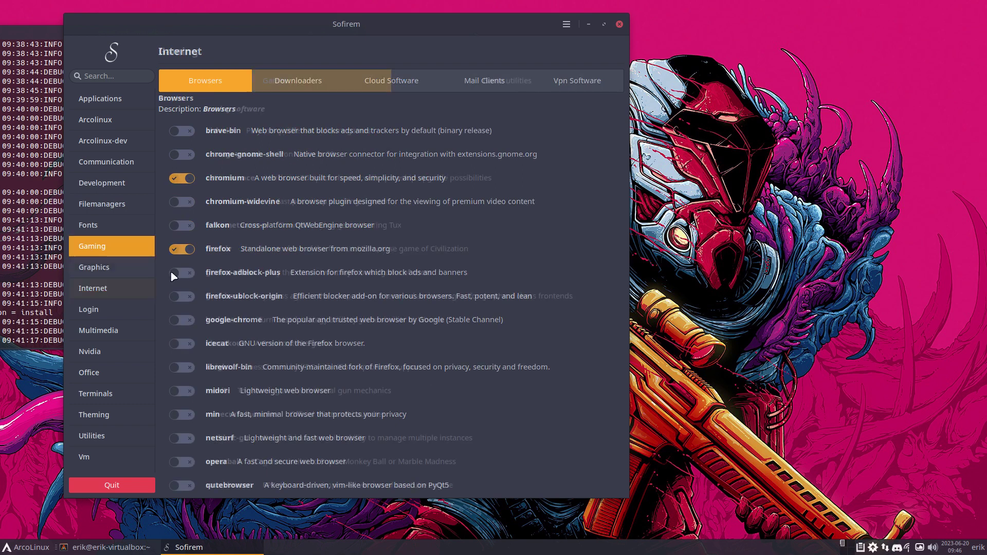
{"action": "left_click", "coordinate": [519, 88]}
{"action": "left_click", "coordinate": [275, 81]}
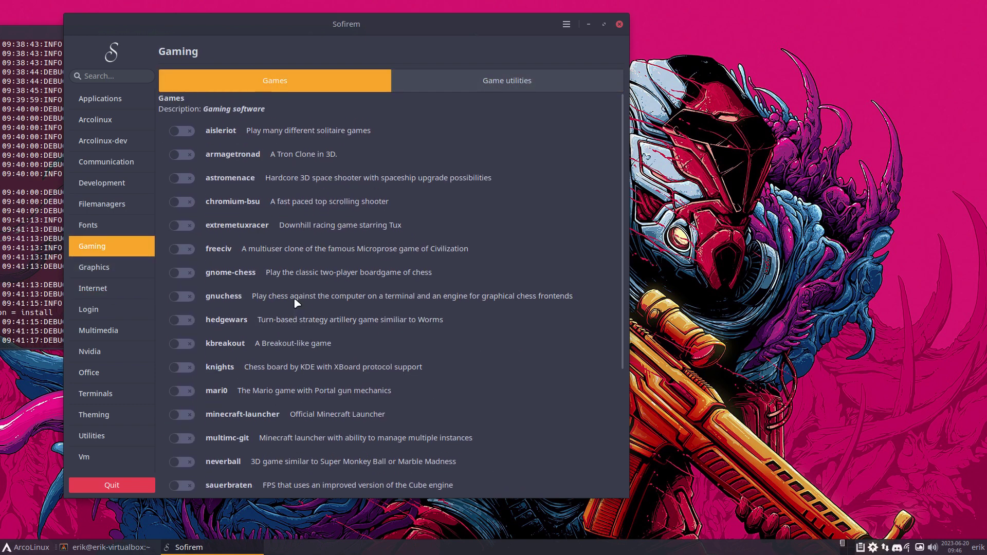
{"action": "scroll", "coordinate": [236, 302], "scroll_direction": "down", "scroll_amount": 5}
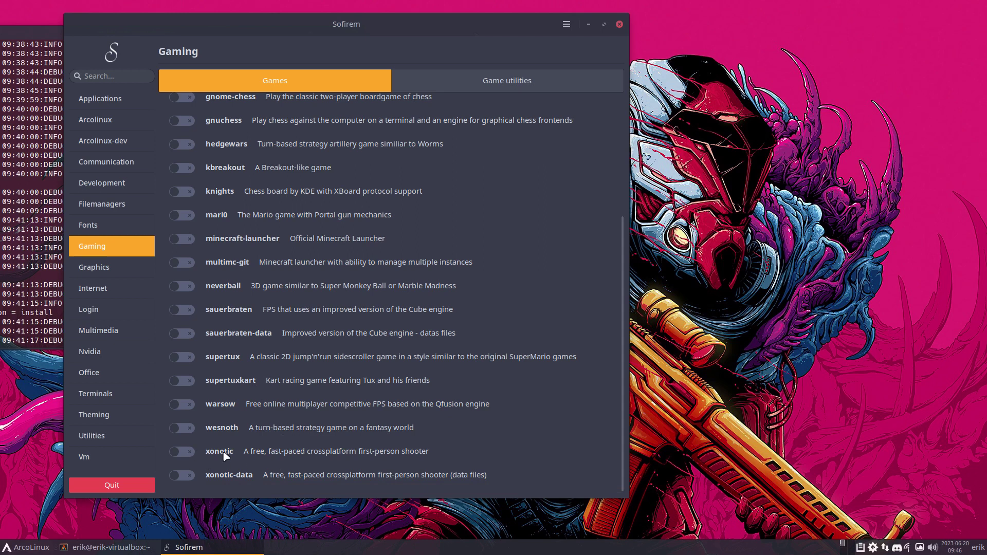
Revisit Graphics and Internet, then view the Lightdm, Gdm, Lxdm and Ly login manager tabs
{"action": "left_click", "coordinate": [107, 270]}
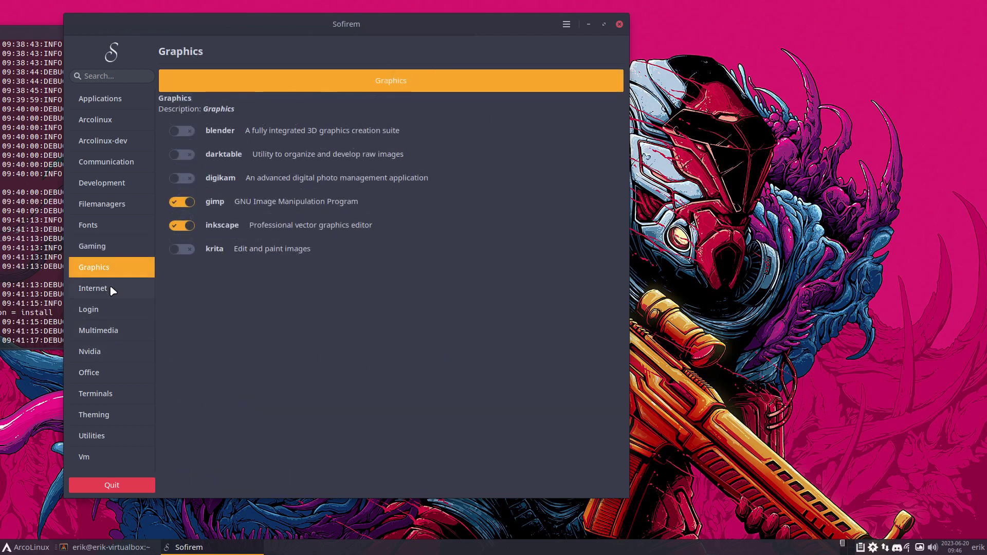
{"action": "left_click", "coordinate": [112, 291]}
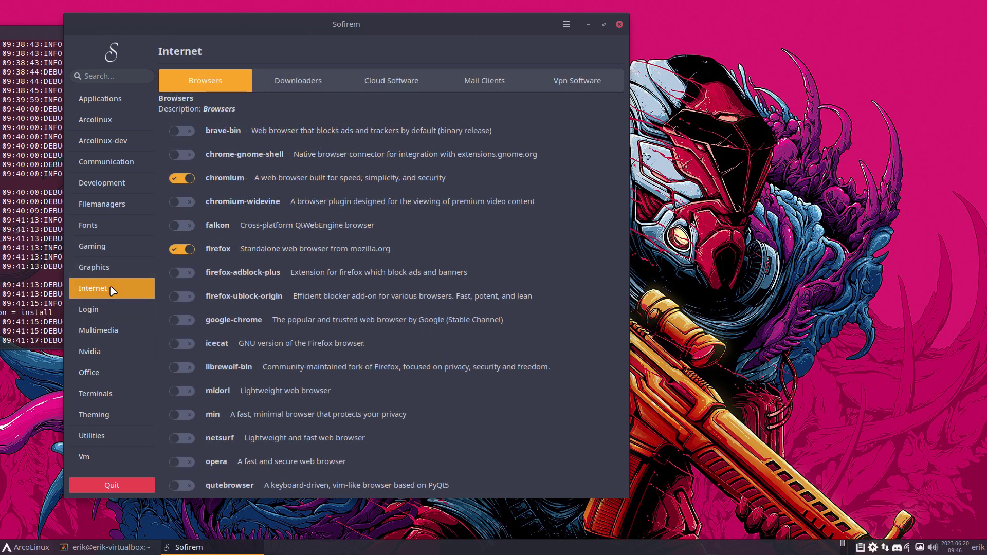
{"action": "left_click", "coordinate": [100, 309]}
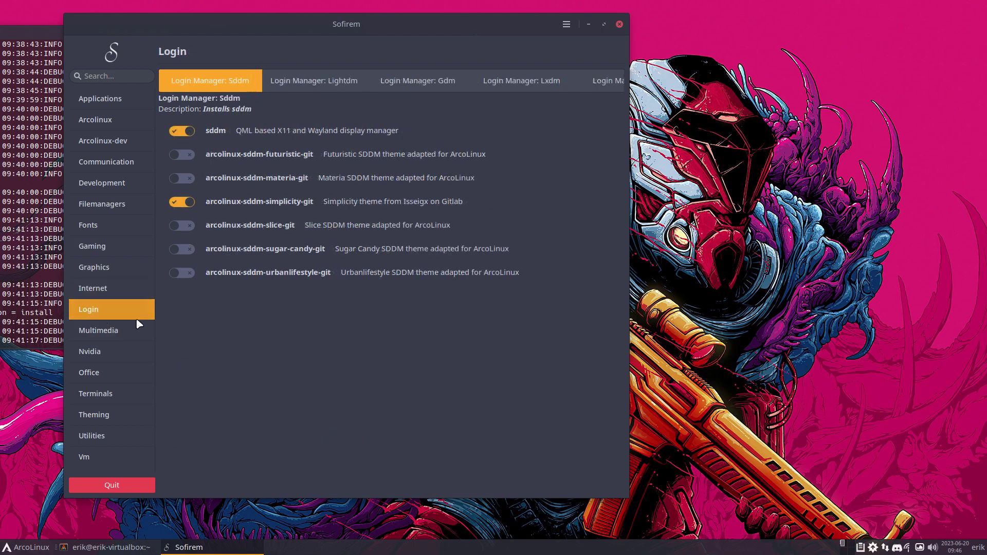
{"action": "left_click", "coordinate": [321, 81]}
{"action": "left_click", "coordinate": [418, 81]}
{"action": "left_click", "coordinate": [543, 84]}
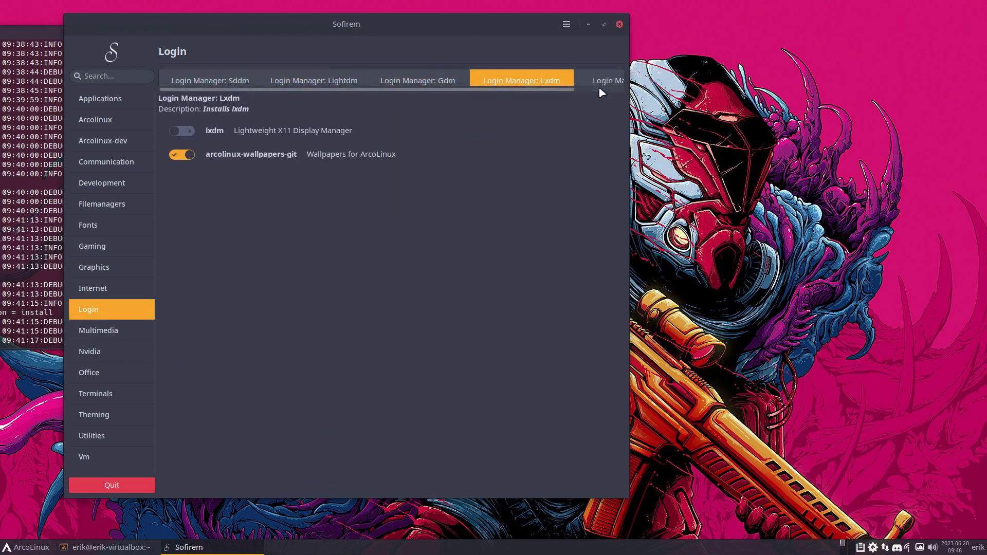
{"action": "scroll", "coordinate": [599, 87], "scroll_direction": "right", "scroll_amount": 2}
{"action": "left_click", "coordinate": [598, 87]}
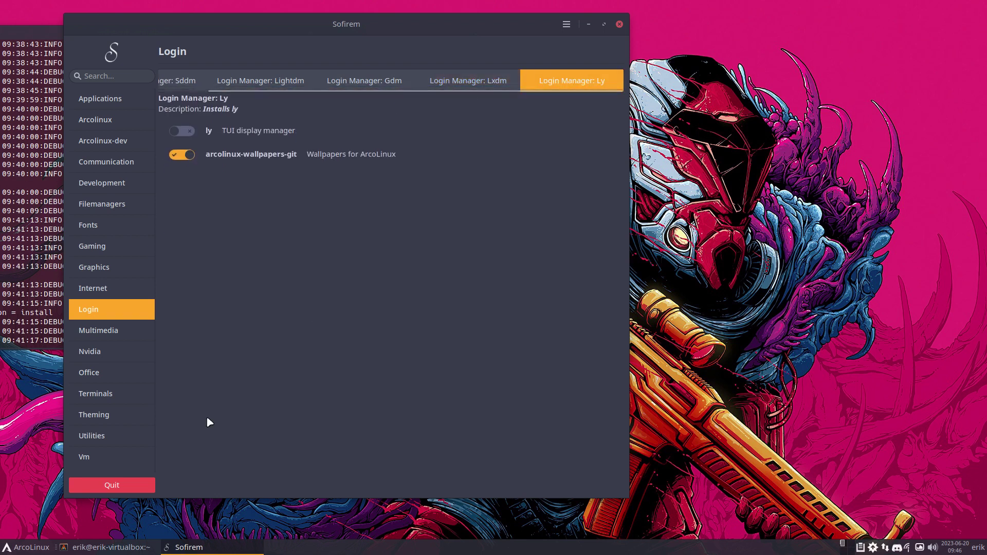
Maximize Sofirem and browse Multimedia, Nvidia, Office, ending on Terminals' Terminal Fun packages
{"action": "left_click", "coordinate": [128, 333]}
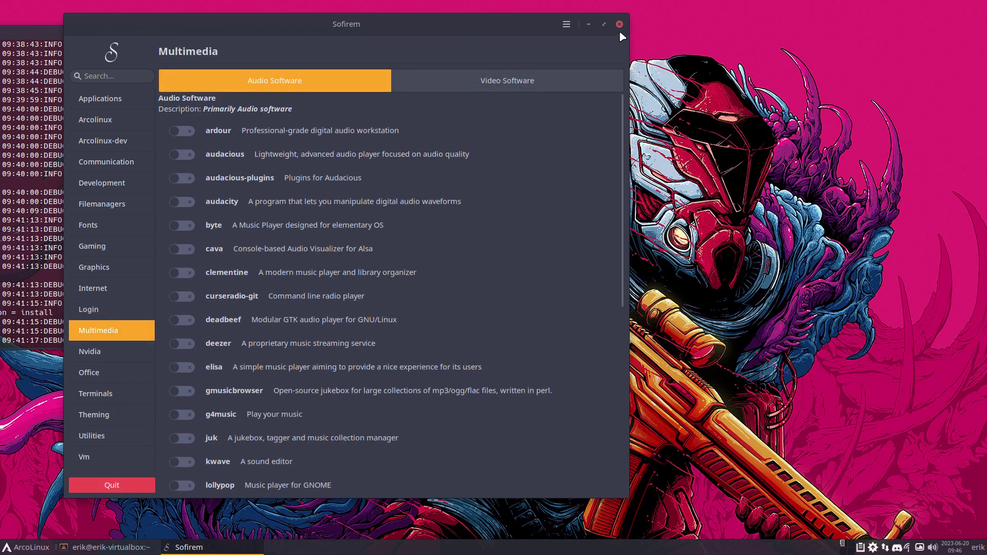
{"action": "left_click", "coordinate": [604, 24]}
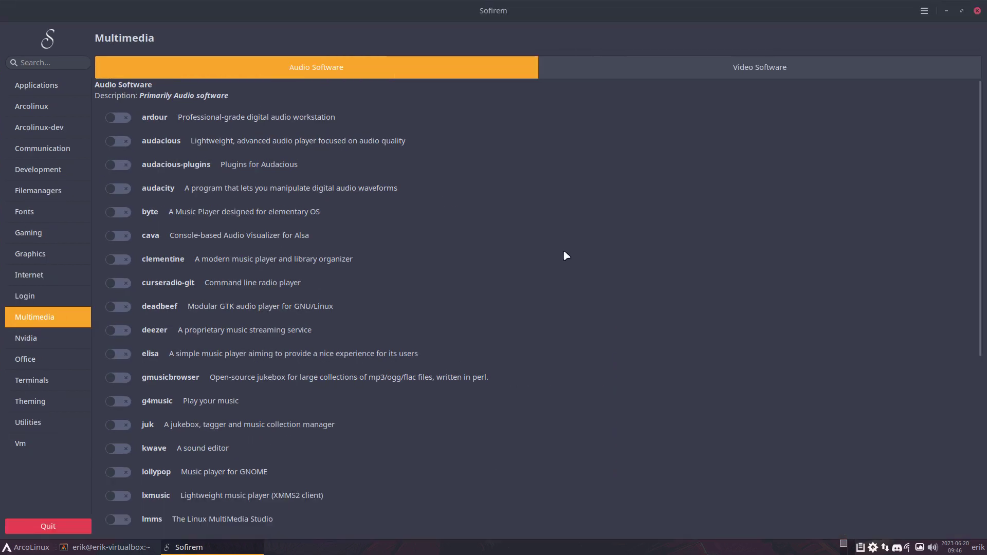
{"action": "left_click", "coordinate": [62, 338]}
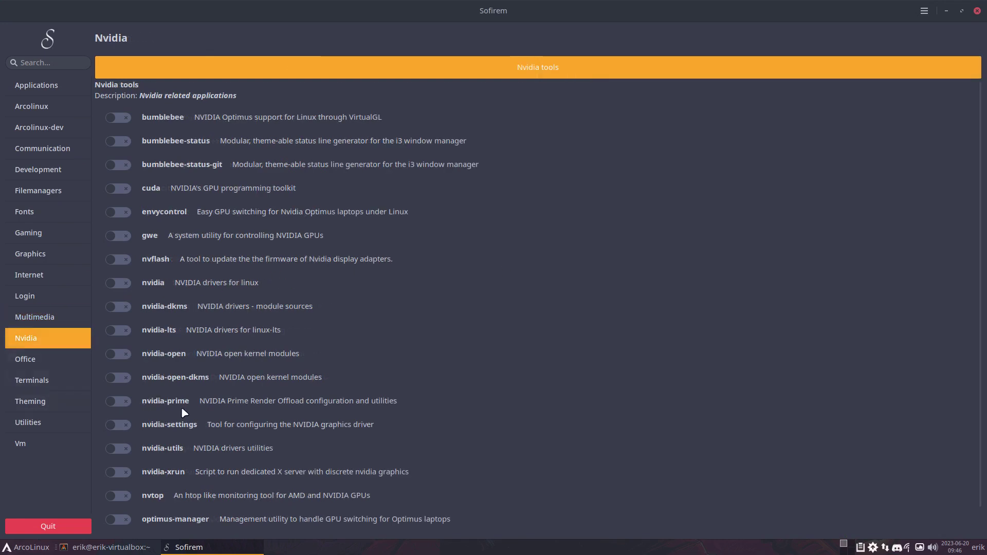
{"action": "scroll", "coordinate": [181, 406], "scroll_direction": "down", "scroll_amount": 1}
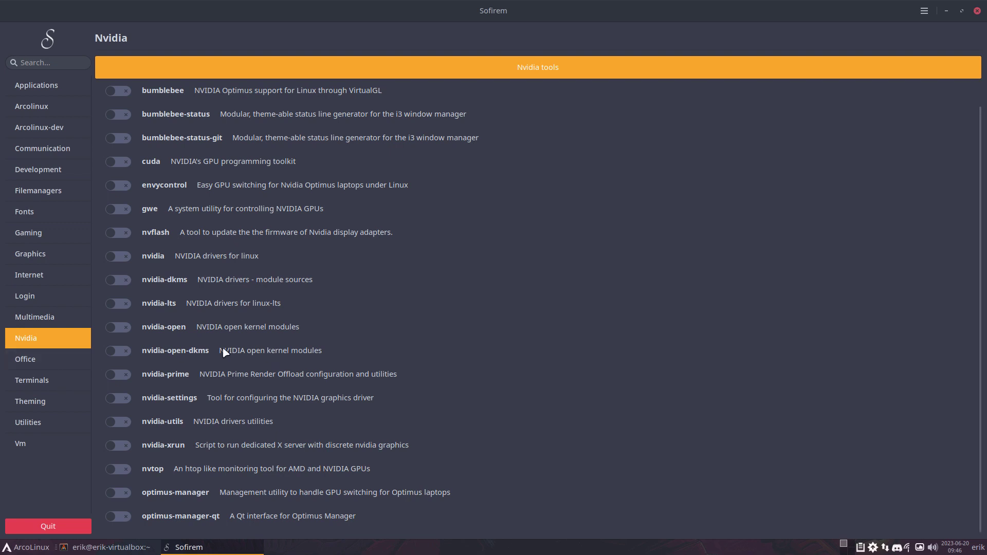
{"action": "left_click", "coordinate": [31, 358]}
{"action": "scroll", "coordinate": [327, 343], "scroll_direction": "down", "scroll_amount": 6}
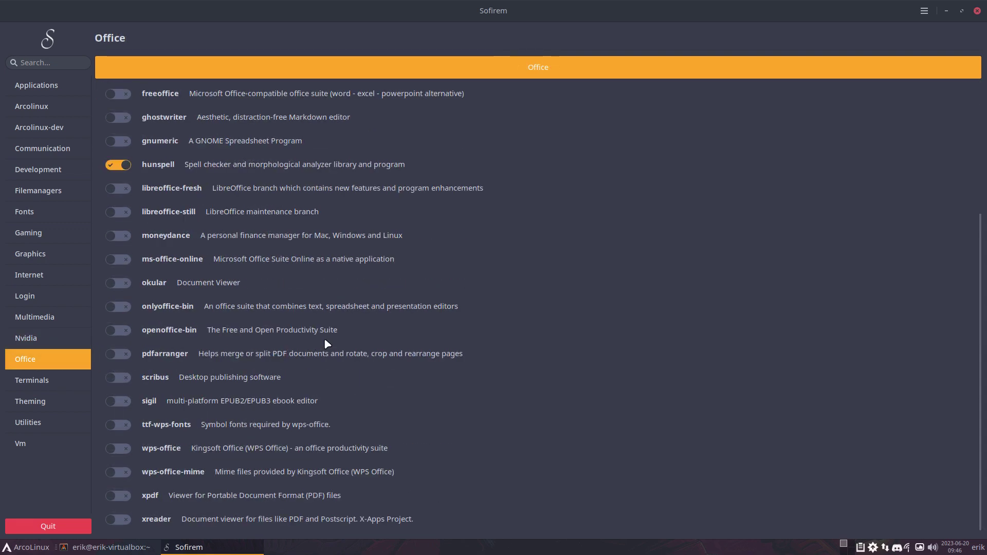
{"action": "left_click", "coordinate": [53, 385]}
{"action": "left_click", "coordinate": [609, 70]}
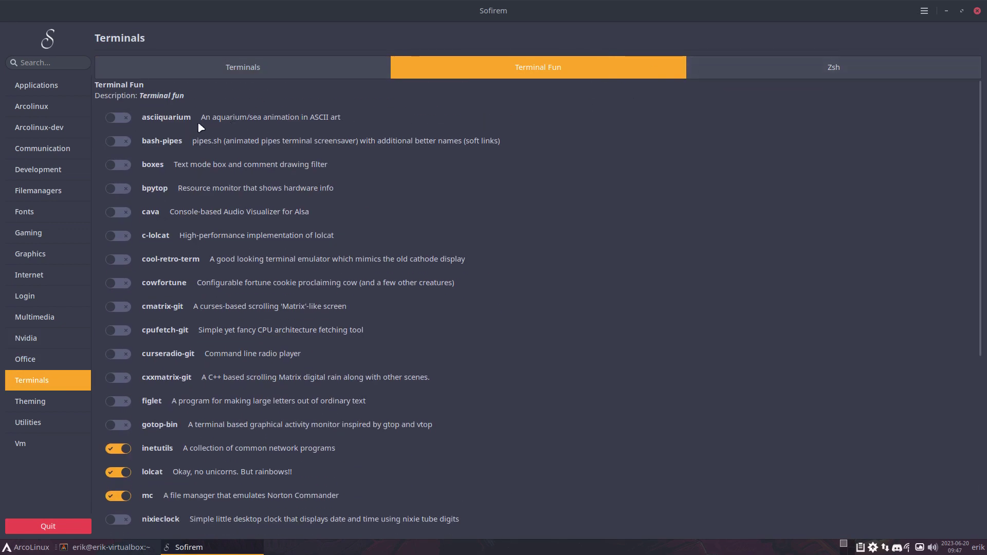
Install asciiquarium, run it in a new Ctrl+Alt+T terminal, then close that terminal
{"action": "left_click", "coordinate": [118, 117]}
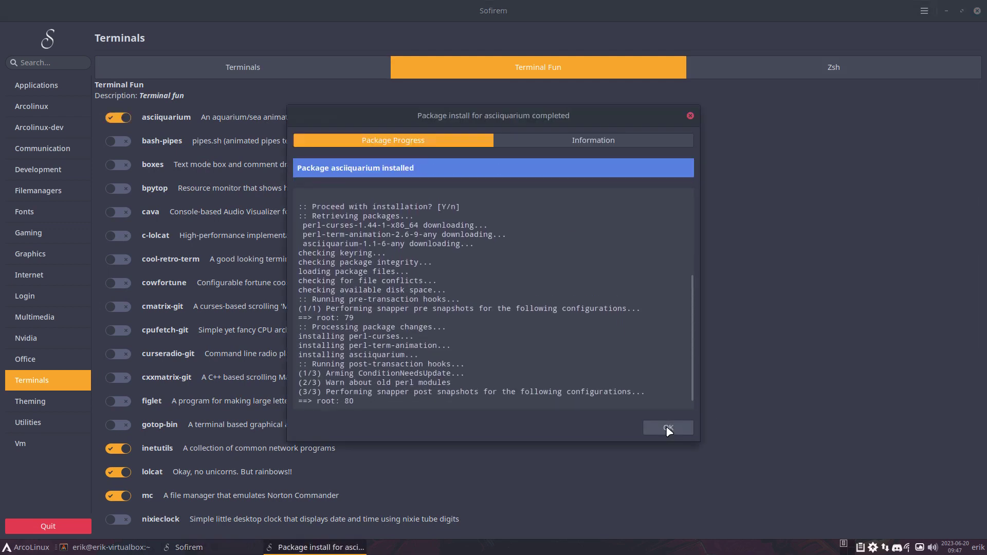
{"action": "left_click", "coordinate": [668, 428]}
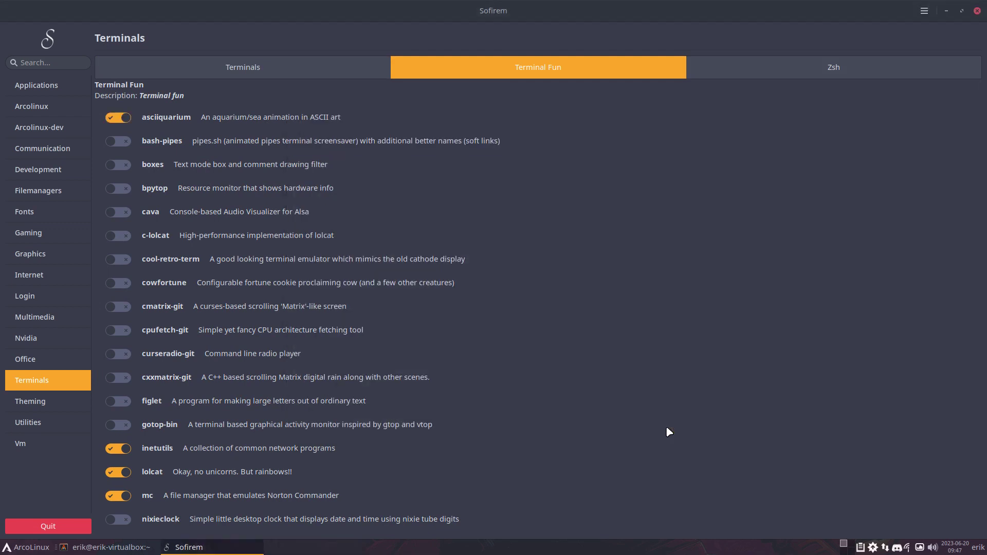
{"action": "key", "text": "ctrl+alt+t"}
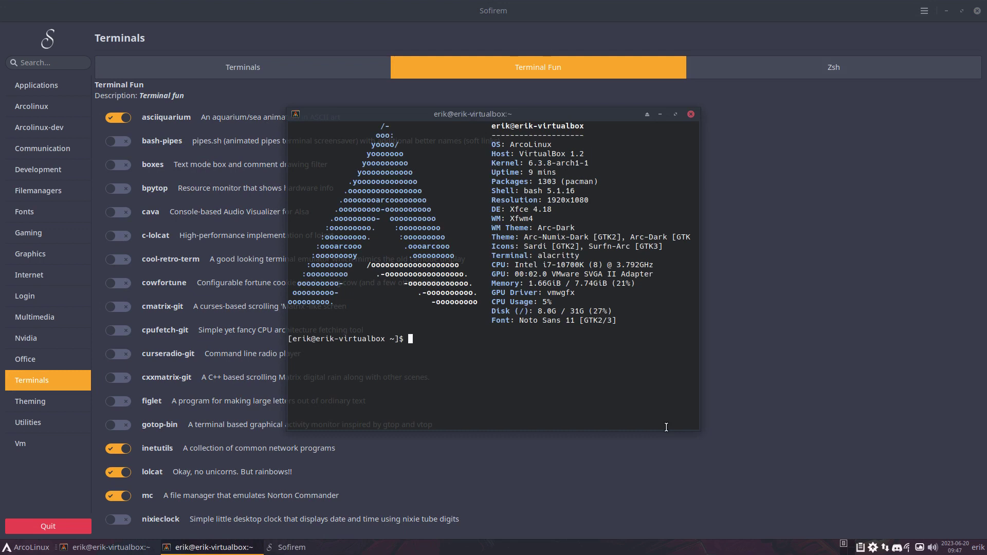
{"action": "type", "text": "asciiquarium"}
{"action": "key", "text": "Return"}
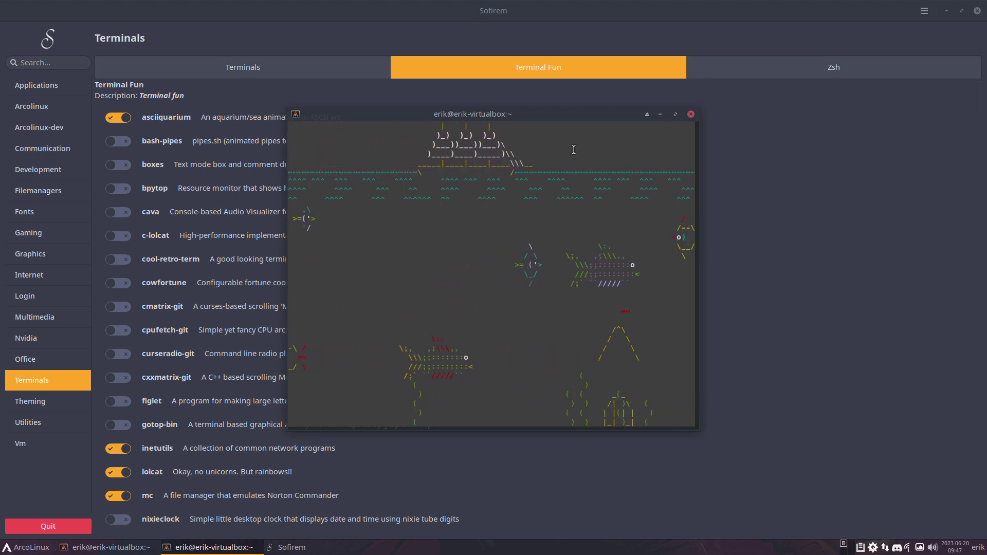
{"action": "left_click", "coordinate": [691, 115]}
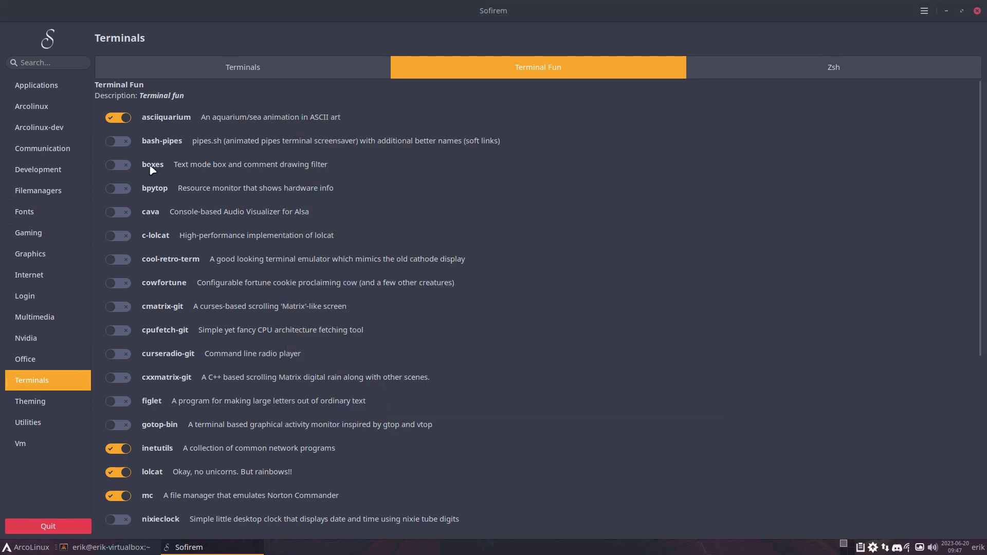
View the Theming, Utilities and Vm categories, then quit Sofirem with the Quit button
{"action": "left_click", "coordinate": [48, 402]}
{"action": "left_click", "coordinate": [43, 424]}
{"action": "left_click", "coordinate": [36, 441]}
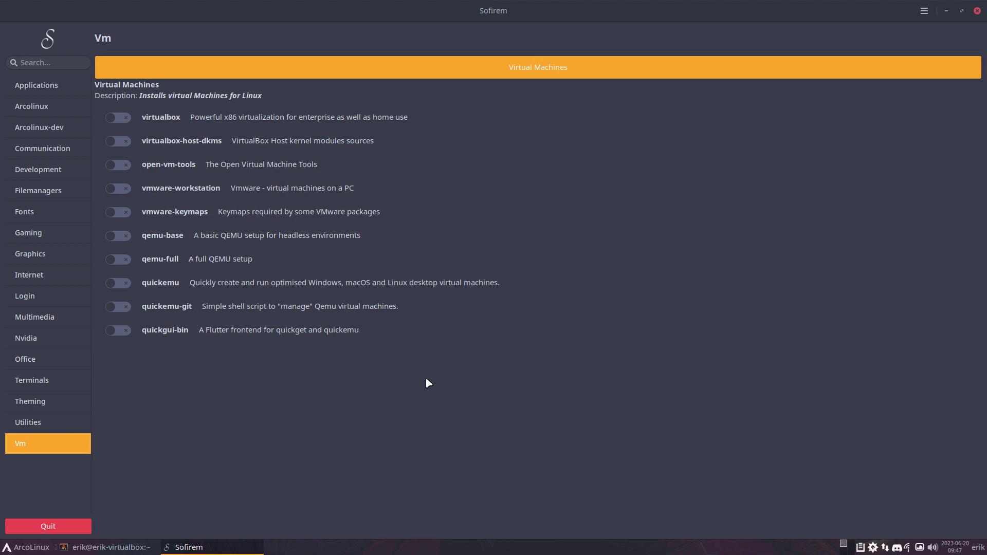
{"action": "left_click", "coordinate": [58, 530]}
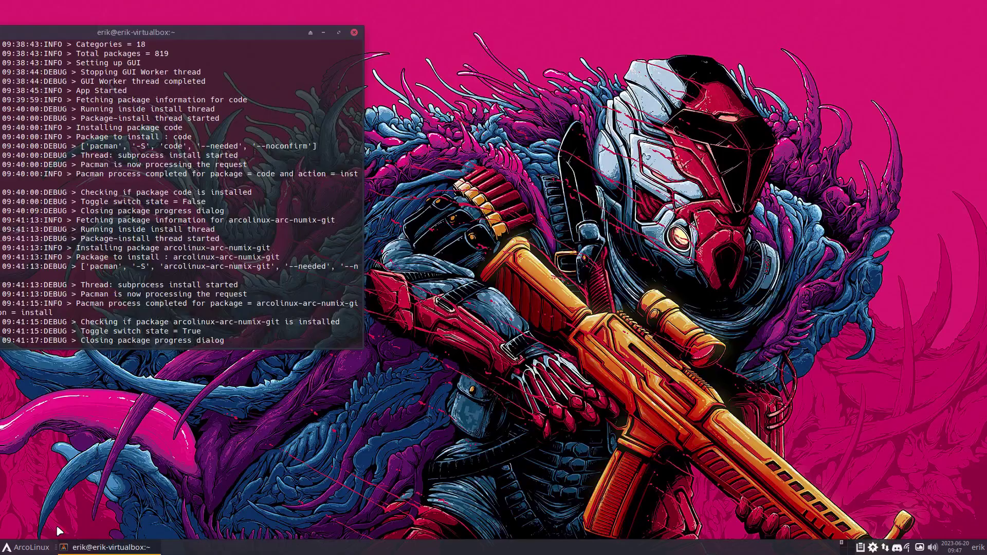